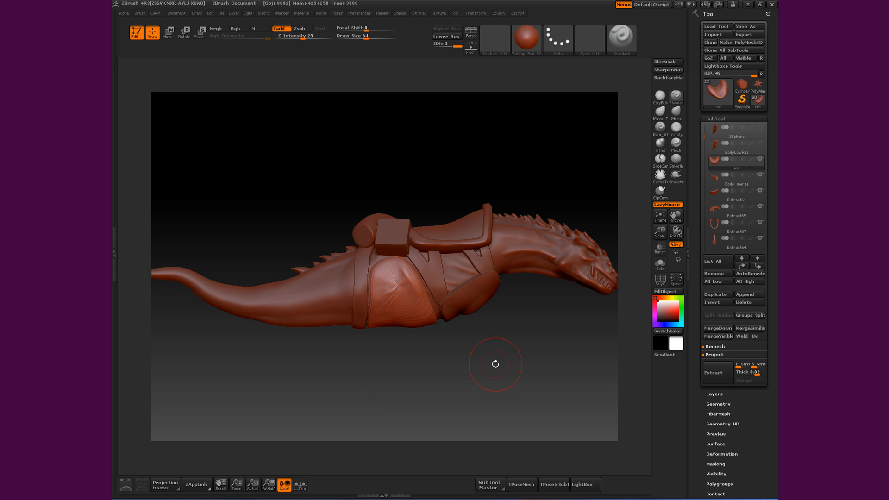
mouse_move(539, 350)
mouse_down()
mouse_move(543, 361)
mouse_move(425, 373)
mouse_up()
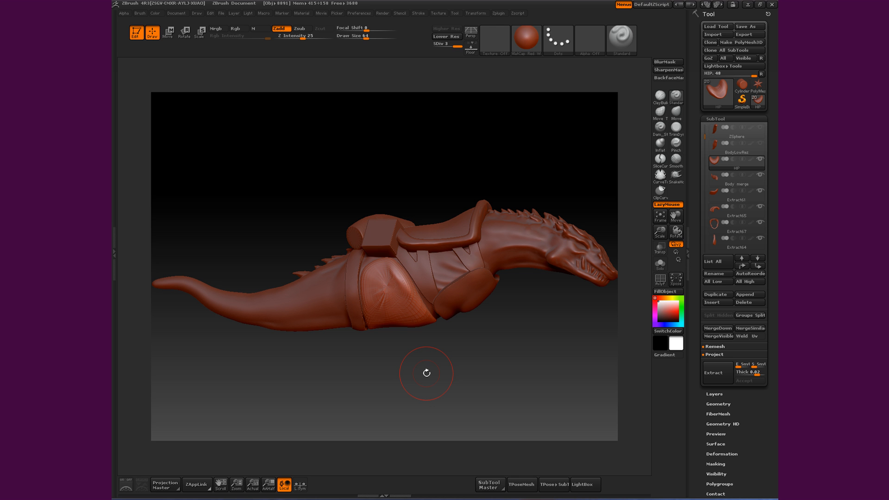
mouse_move(357, 148)
mouse_down()
mouse_move(365, 165)
mouse_move(431, 159)
mouse_move(394, 158)
mouse_up()
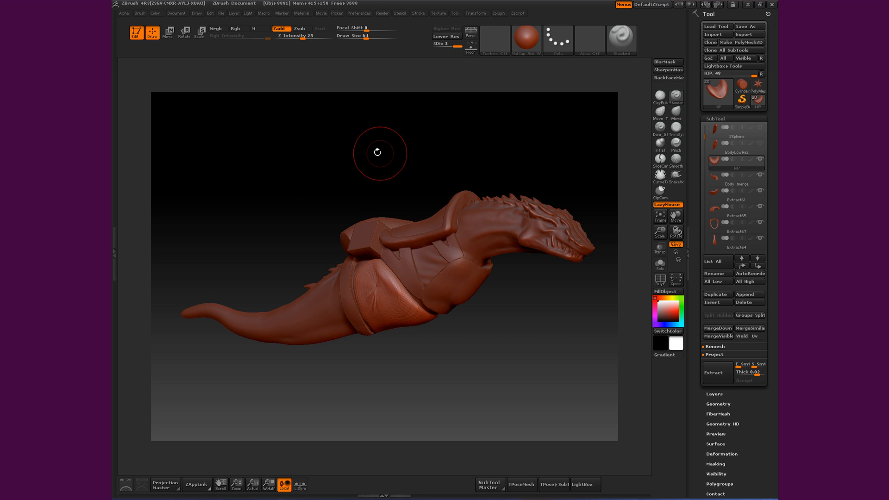
drag(304, 151, 337, 152)
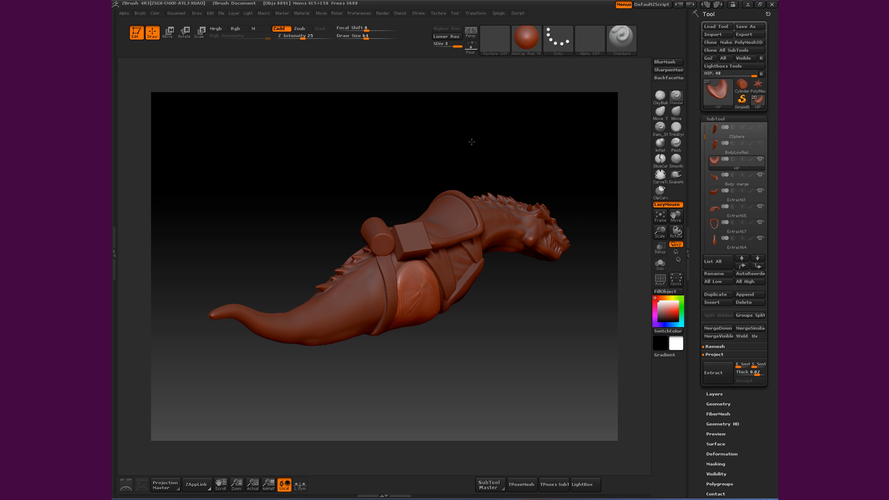
drag(475, 141, 447, 142)
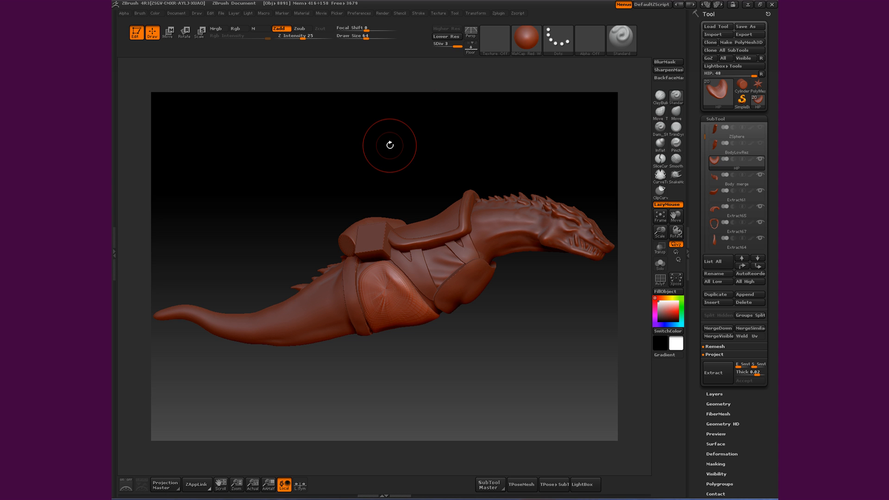
mouse_move(356, 142)
mouse_down()
mouse_move(382, 155)
mouse_move(427, 140)
mouse_move(377, 139)
mouse_move(458, 151)
mouse_move(415, 145)
mouse_up()
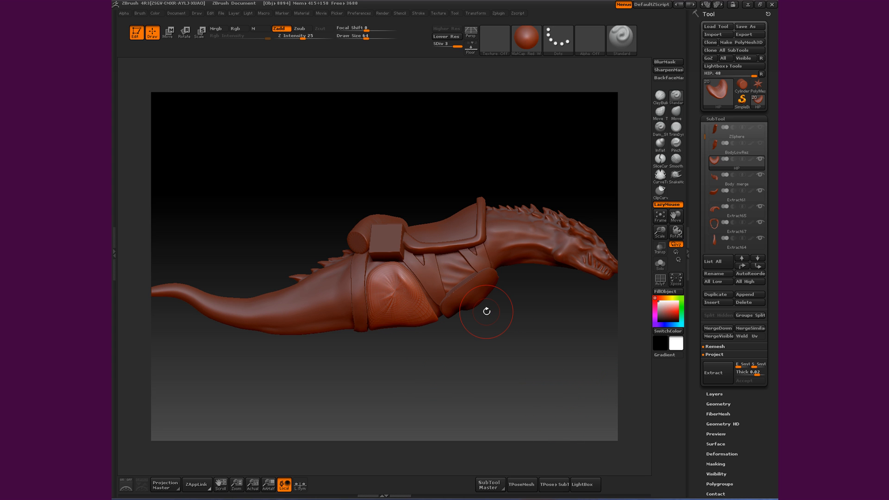
Select the InsertLips brush as the active sculpting brush
drag(515, 354, 519, 372)
key(b)
key(b)
mouse_move(582, 337)
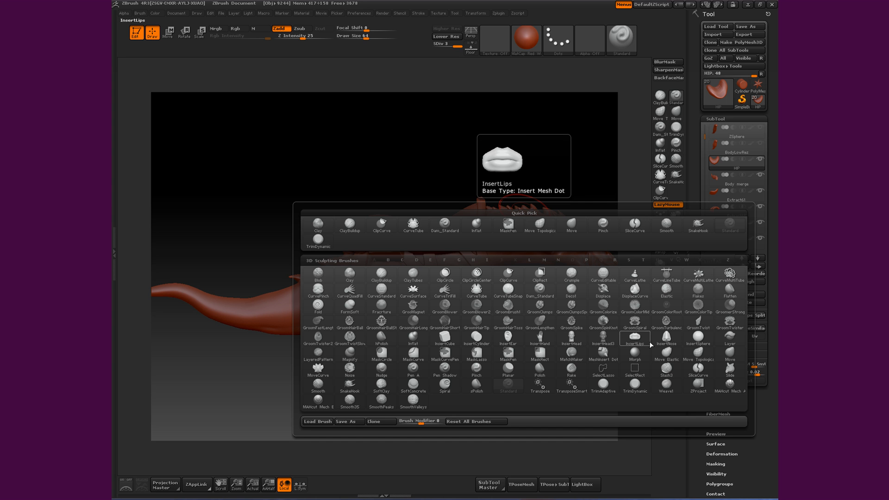
click(634, 338)
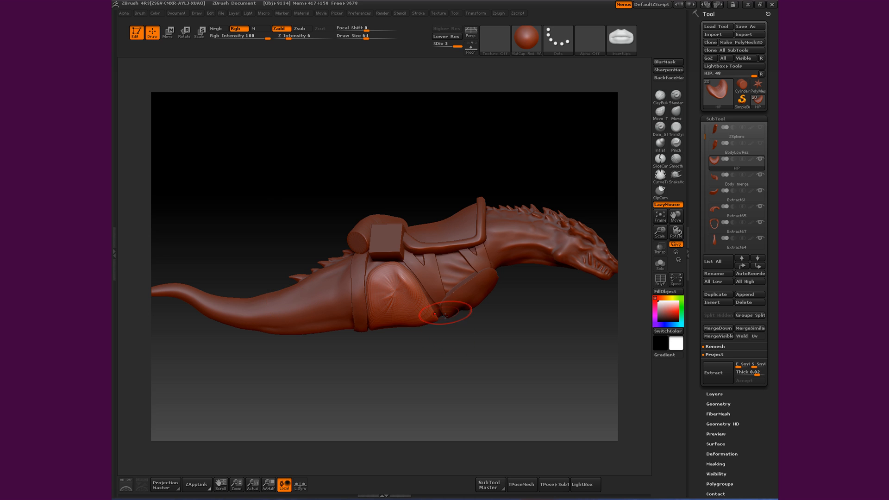
drag(445, 316, 448, 308)
Isolate the hip piece to inspect it from several angles, and show the whole model again
click(659, 263)
drag(426, 372, 443, 369)
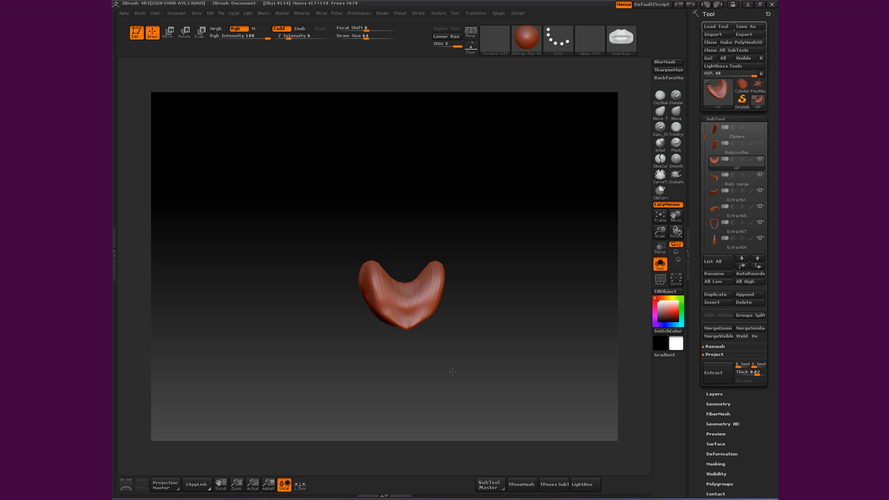
drag(526, 368, 484, 364)
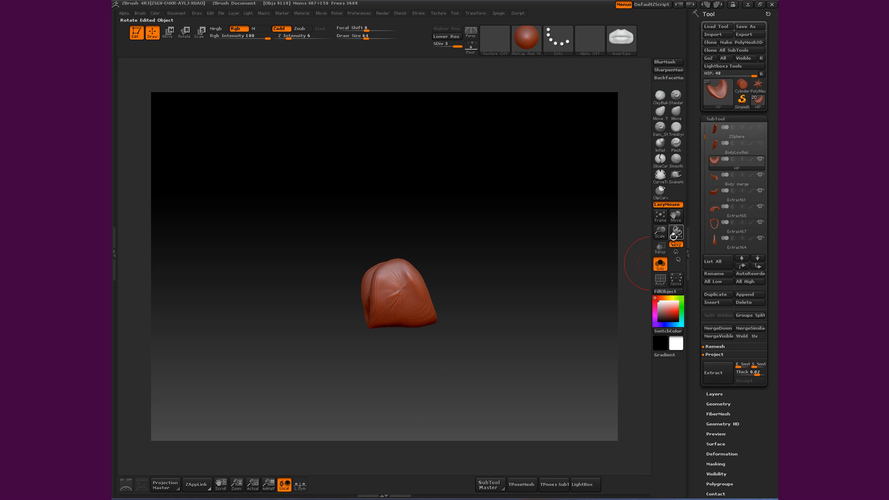
click(660, 262)
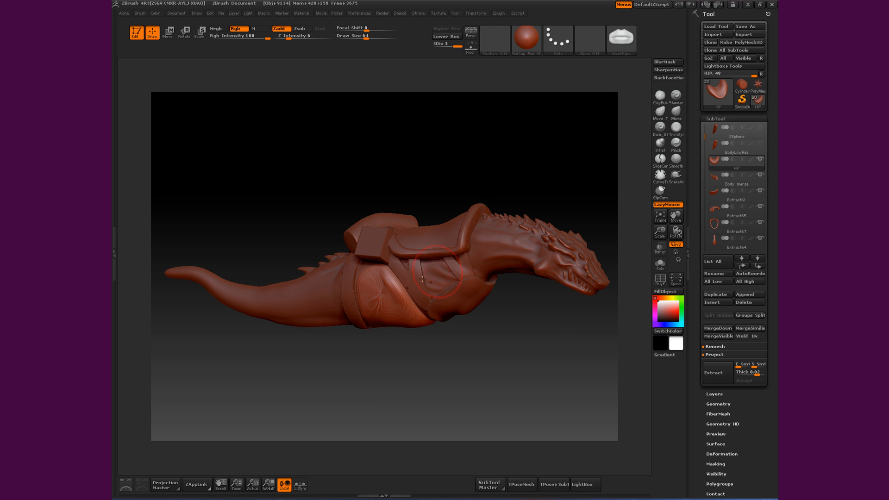
drag(535, 331, 551, 368)
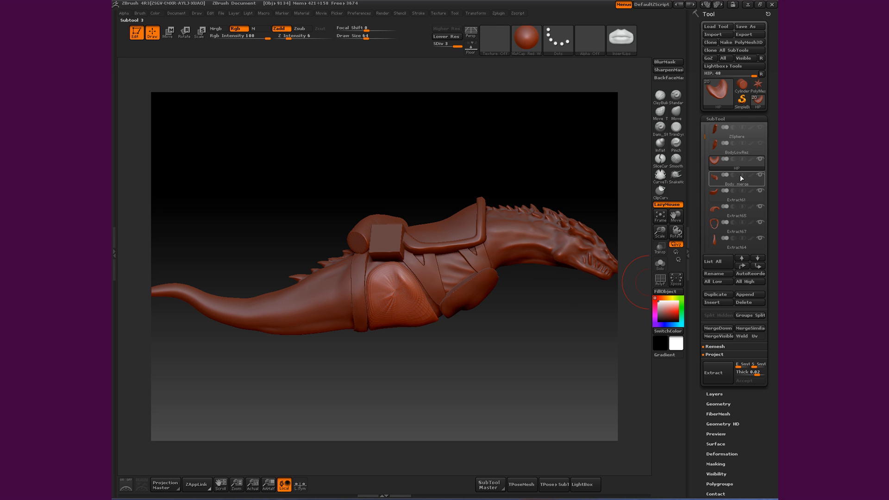
Delete the lower subdivision levels of the hip subtool in its geometry settings
mouse_move(742, 177)
scroll(762, 386, down, 2)
click(734, 376)
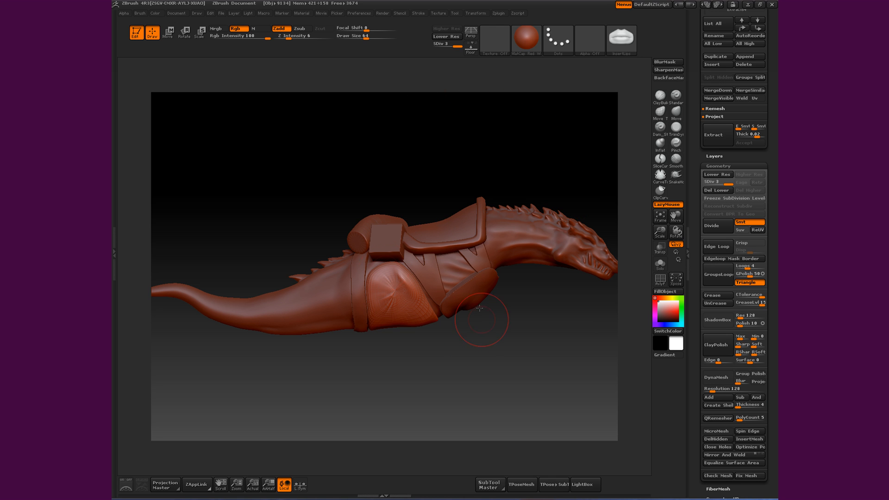
drag(439, 366, 579, 277)
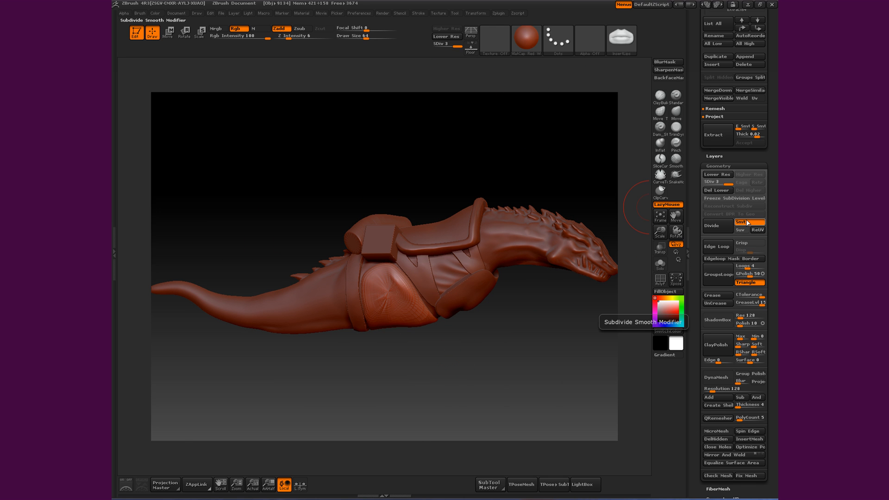
scroll(766, 260, down, 5)
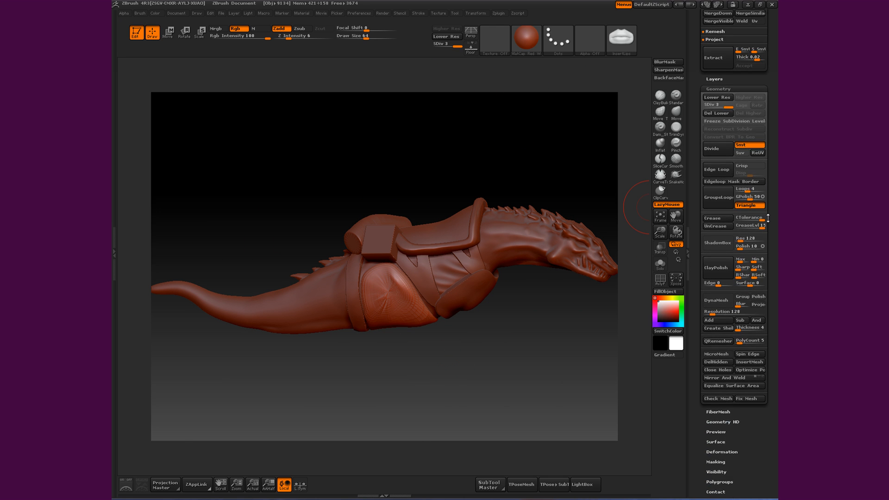
drag(769, 212, 777, 233)
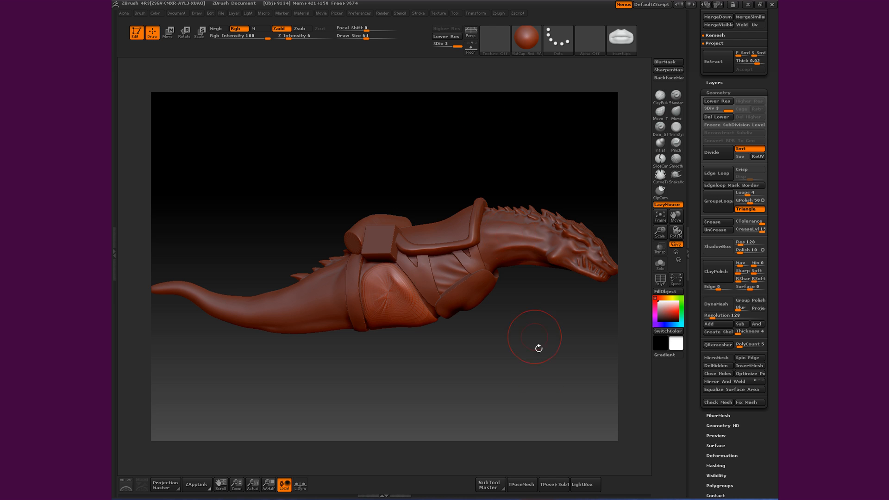
mouse_move(504, 365)
mouse_down()
mouse_move(490, 359)
mouse_move(474, 380)
mouse_move(522, 381)
mouse_move(557, 361)
mouse_up()
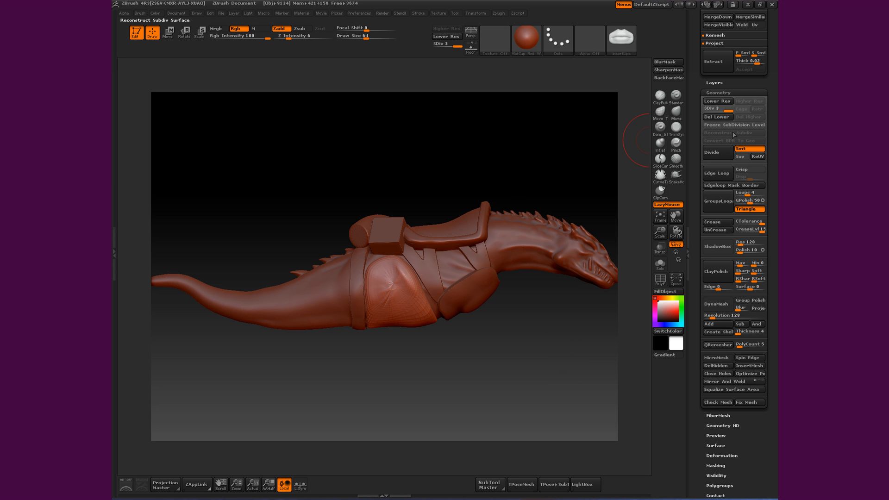
click(723, 118)
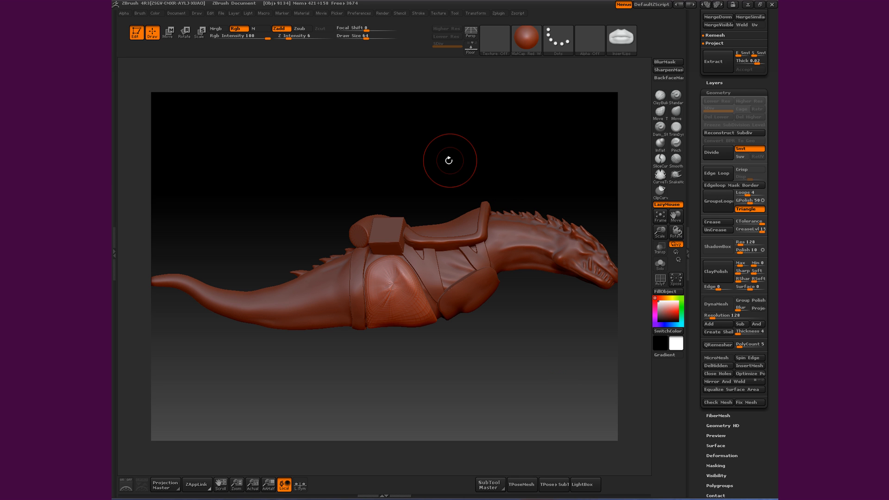
Clone the hip subtool into a separate tool and make that clone the active tool
drag(343, 165, 440, 149)
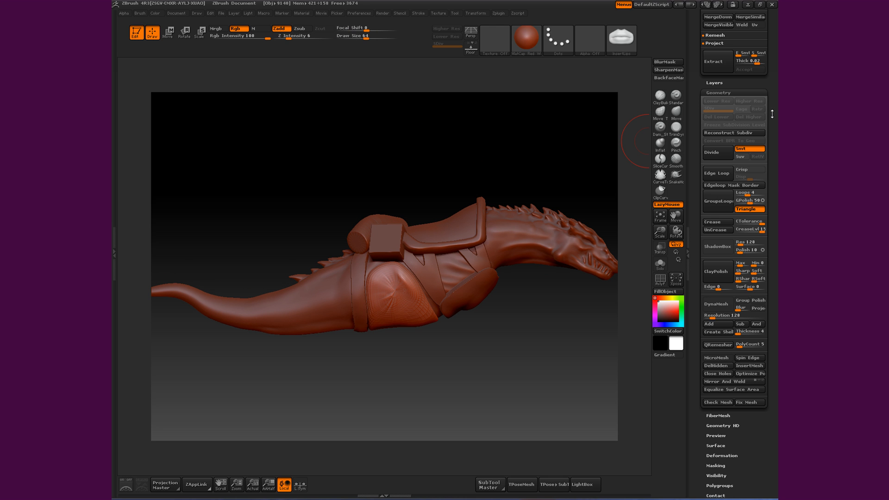
scroll(777, 194, up, 6)
scroll(777, 194, up, 2)
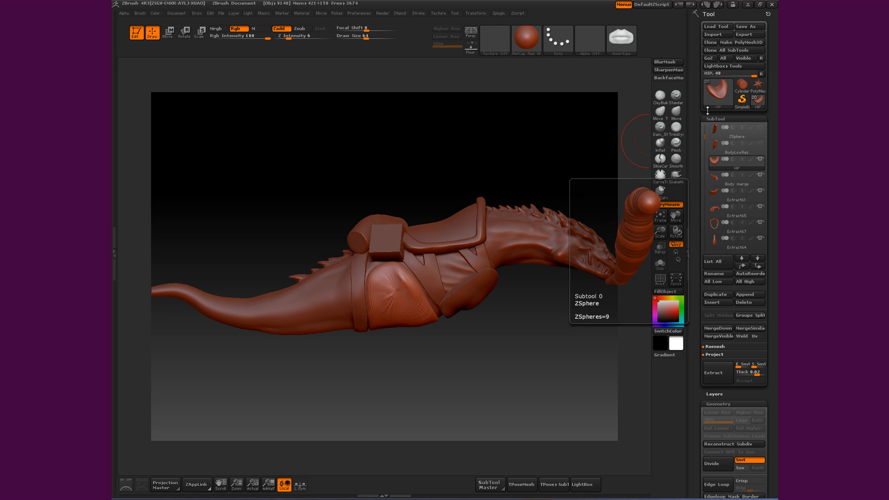
click(711, 43)
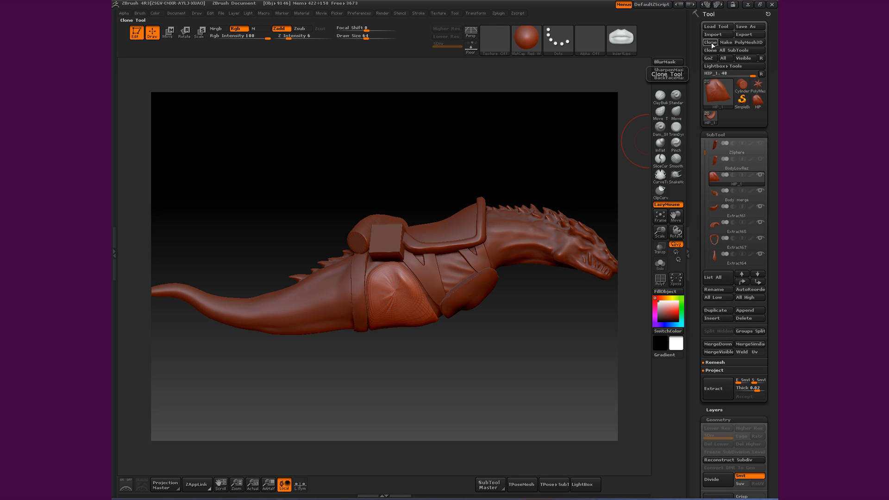
click(756, 106)
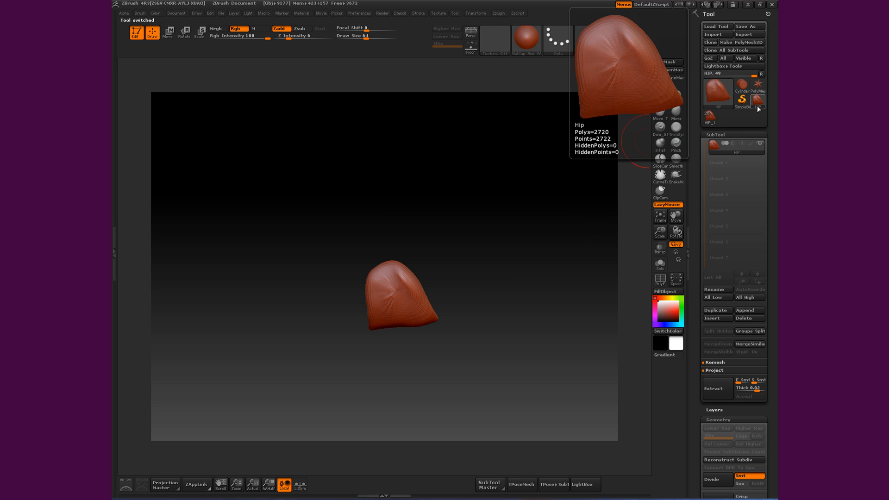
Rename the cloned hip subtool as HIPbrush
click(713, 289)
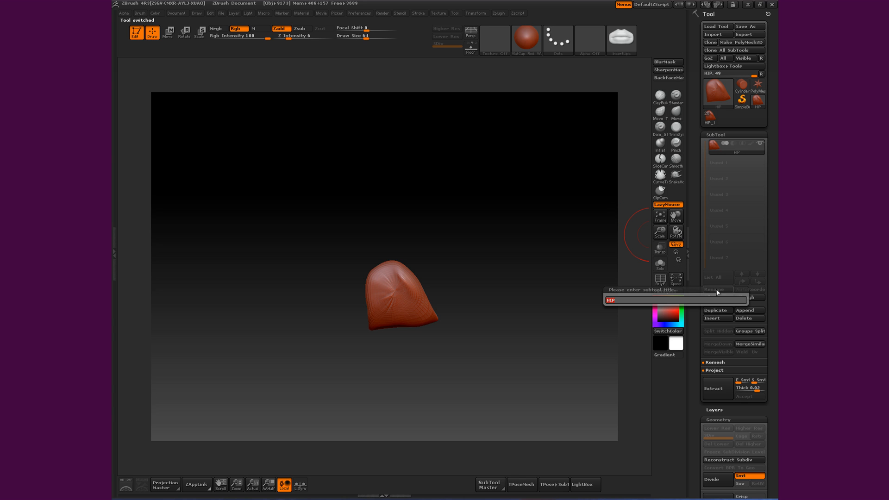
text(HI)
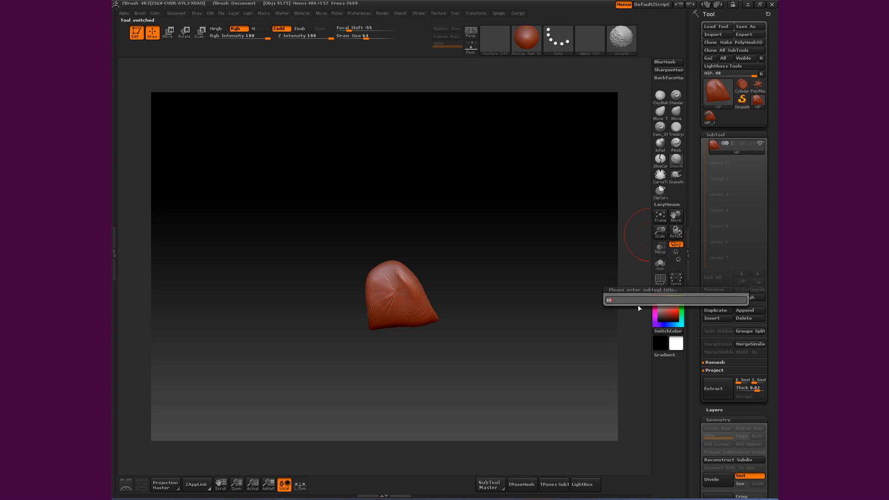
text(Pbrush)
key(Return)
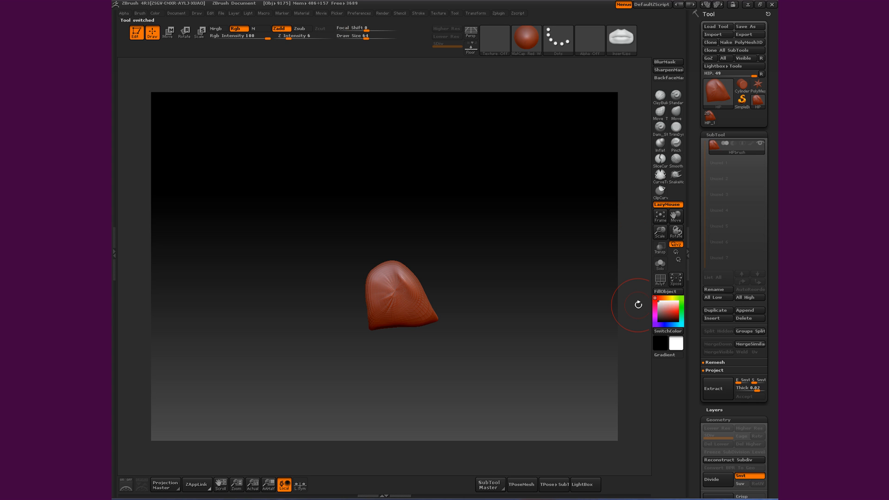
Return to the full creature model and make its Body merge subtool active
click(709, 116)
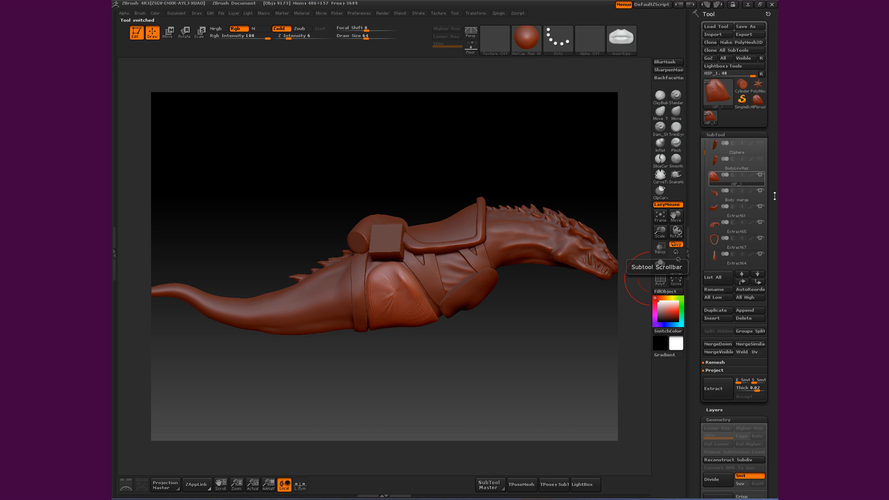
drag(396, 387, 416, 359)
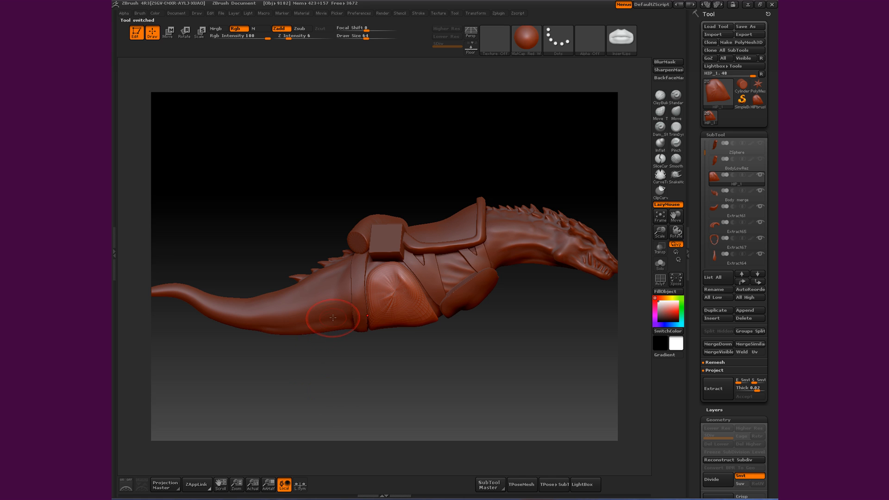
alt+click(481, 279)
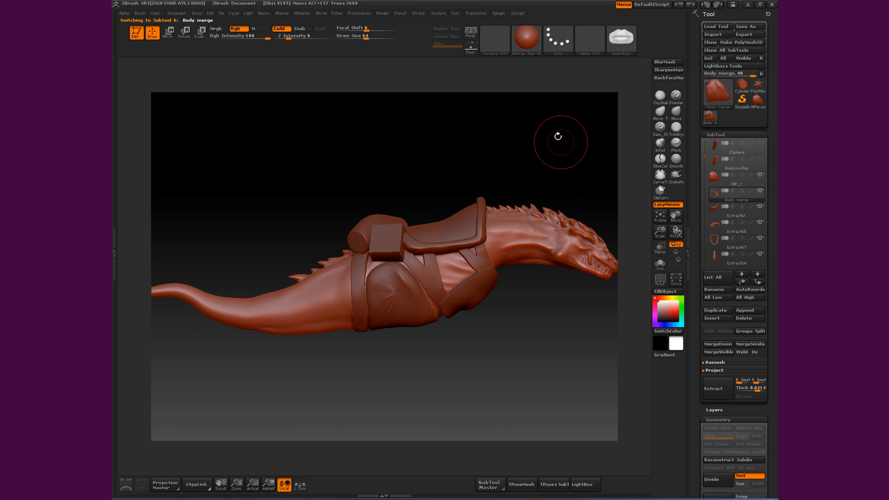
Pick InsertLips from the brushes beginning with I, ready for use on the body
key(b)
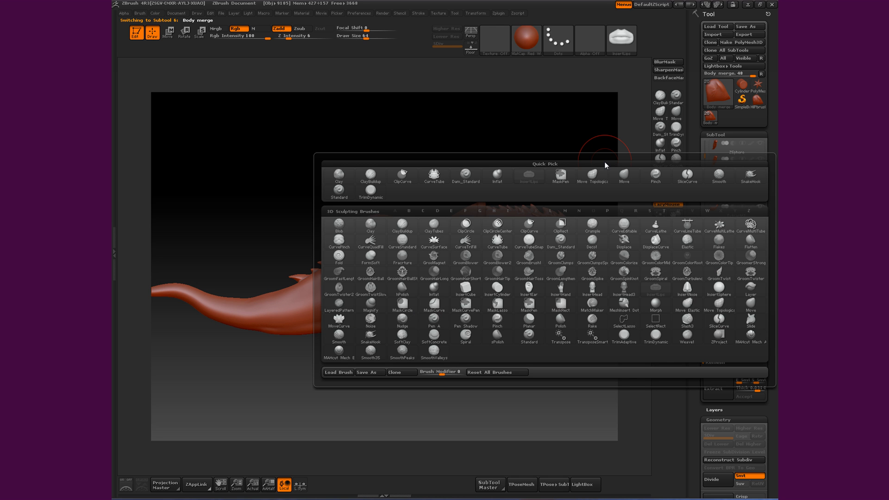
key(i)
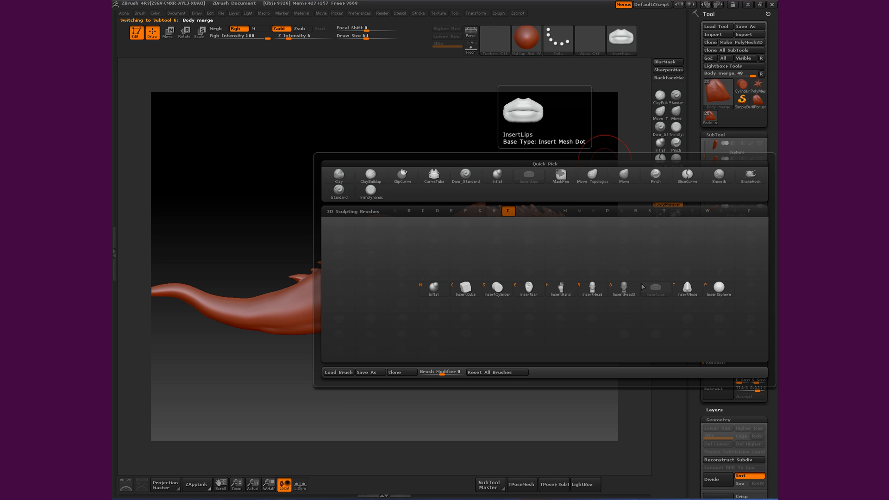
click(658, 291)
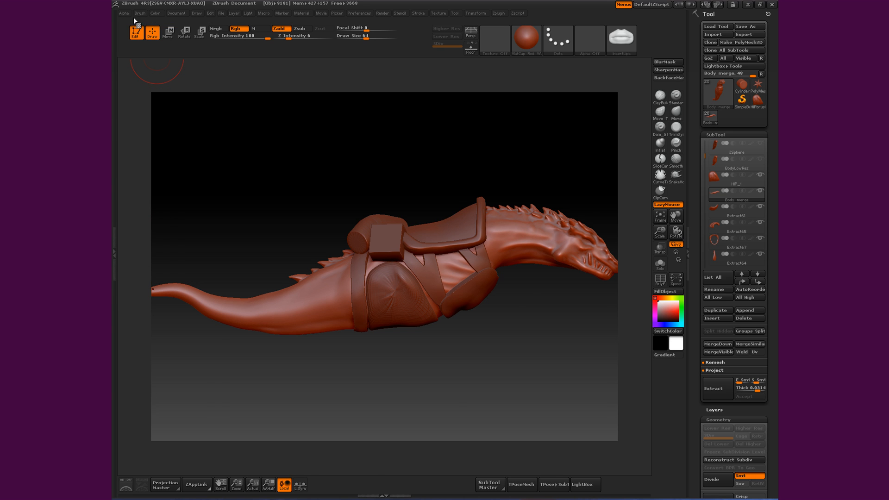
Replace the InsertLips brush's insert mesh with the HIPbrush mesh in the brush modifiers
click(113, 127)
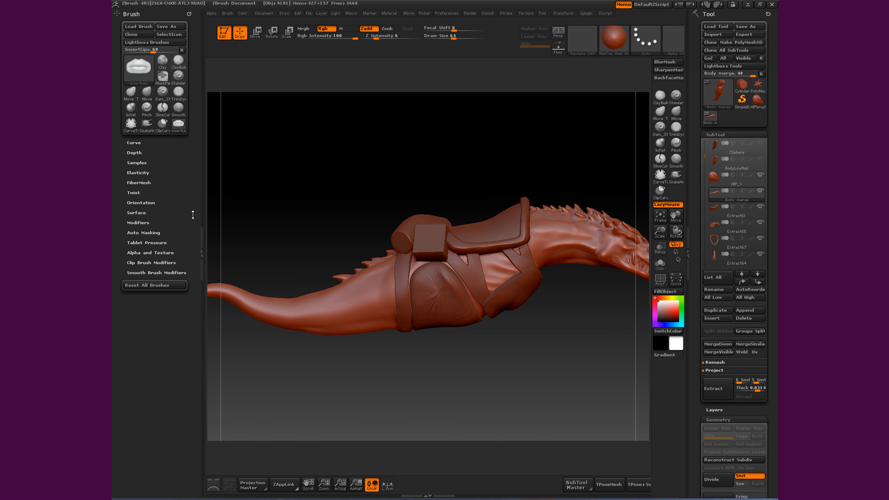
click(137, 221)
mouse_move(161, 271)
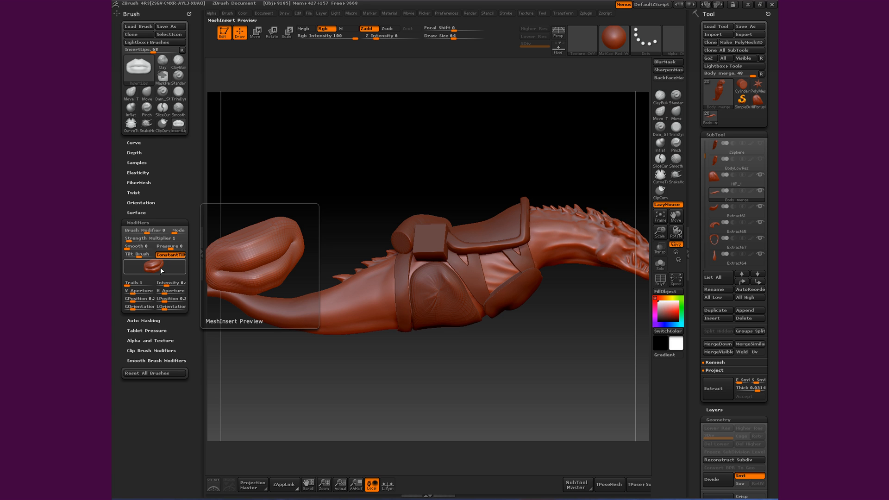
click(161, 271)
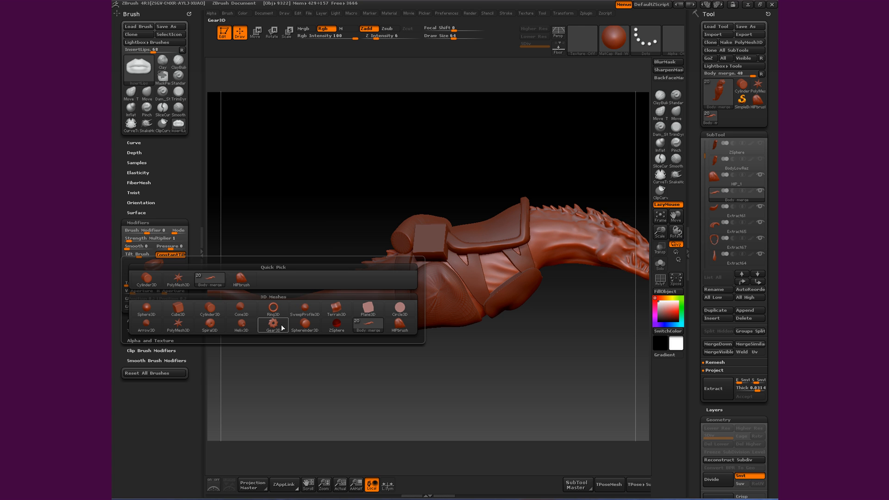
mouse_move(253, 282)
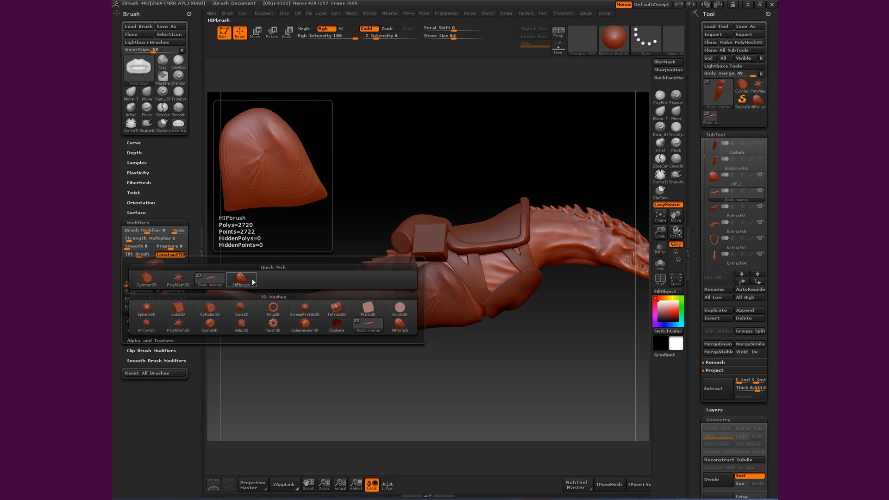
click(241, 280)
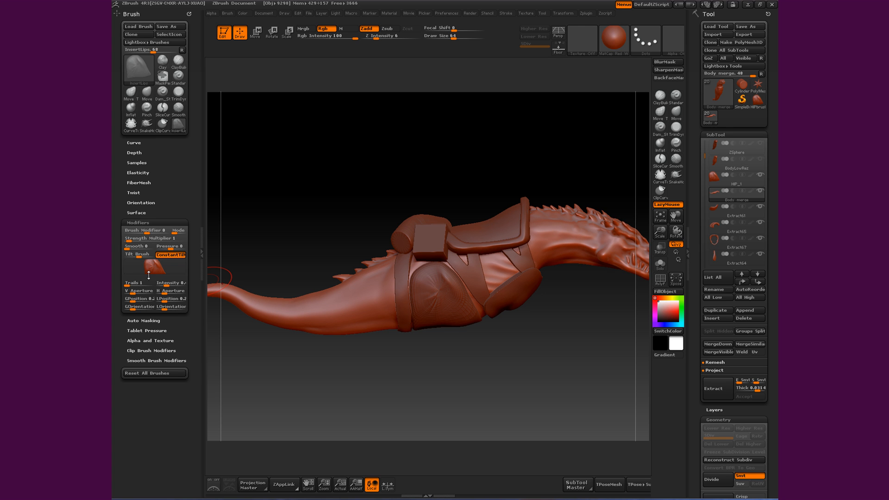
Try inserting the hip mesh onto the body at the base of the tail, and undo the insertion
drag(345, 336, 430, 359)
mouse_move(258, 361)
mouse_down()
mouse_move(332, 316)
mouse_move(403, 359)
mouse_move(400, 368)
mouse_move(327, 295)
mouse_move(413, 341)
mouse_up()
key(ctrl+z)
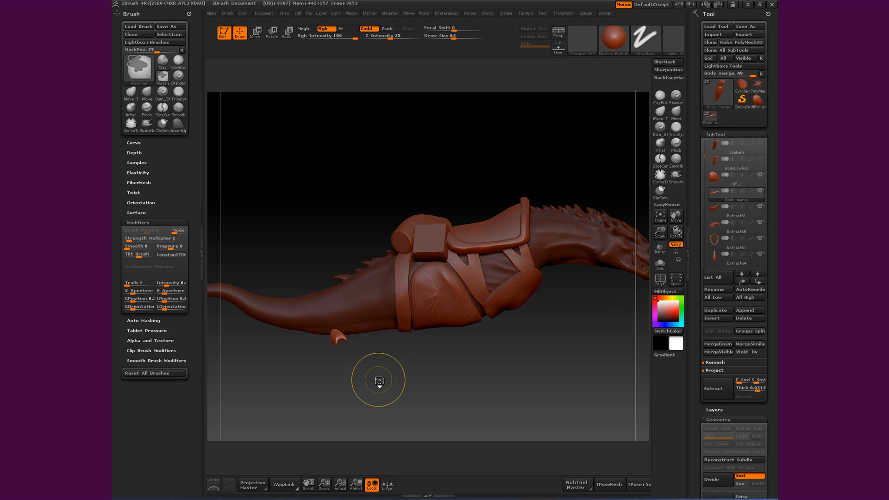
mouse_move(324, 226)
mouse_down()
mouse_move(372, 272)
mouse_move(363, 306)
mouse_move(383, 323)
mouse_move(343, 249)
mouse_up()
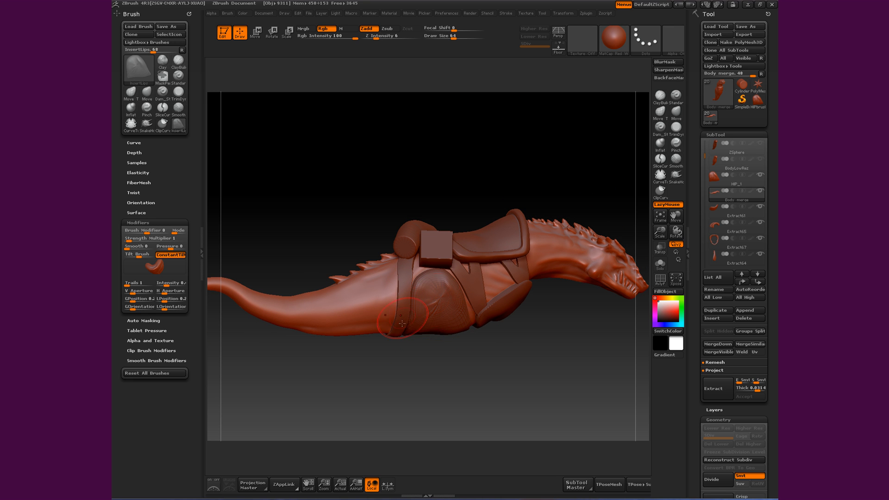
drag(402, 373, 453, 347)
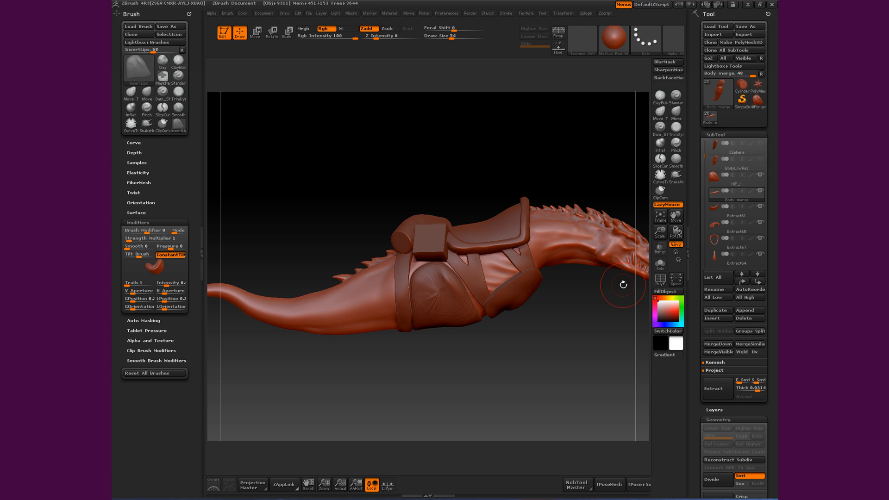
Turn on transparency for the other subtools, try inserting the hip mesh on the tail, and undo the insertion
click(659, 247)
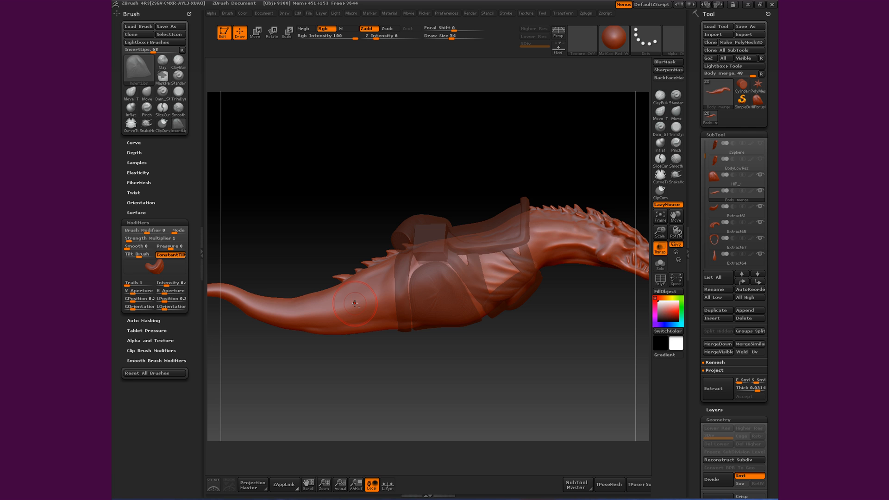
mouse_move(349, 303)
mouse_down()
mouse_move(398, 366)
mouse_move(457, 395)
mouse_move(498, 394)
mouse_move(638, 338)
mouse_move(579, 392)
mouse_up()
mouse_move(481, 377)
mouse_down()
mouse_move(537, 361)
mouse_move(526, 325)
mouse_up()
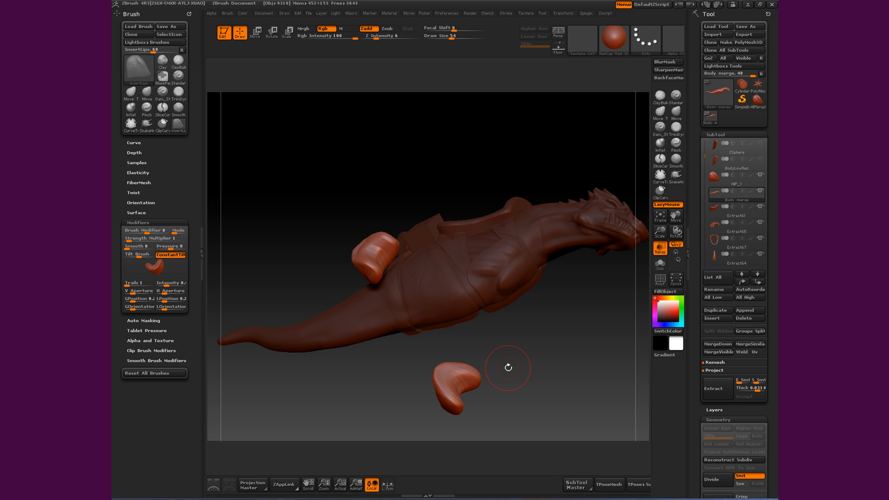
key(ctrl+z)
Insert the hip mesh on the body at the side of the tail, just behind the armor straps
drag(388, 368, 413, 399)
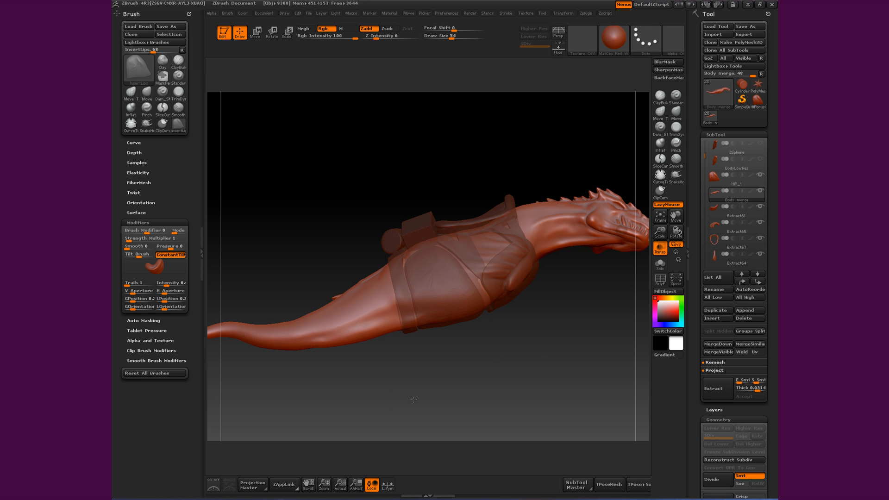
mouse_move(424, 350)
mouse_down()
mouse_move(501, 413)
mouse_move(499, 399)
mouse_move(361, 338)
mouse_up()
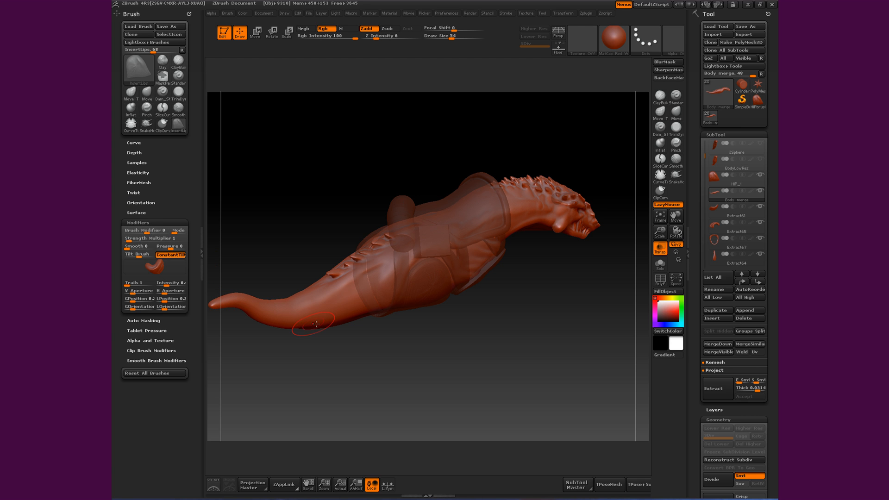
mouse_move(327, 300)
mouse_down()
mouse_move(334, 319)
mouse_move(370, 350)
mouse_move(440, 357)
mouse_up()
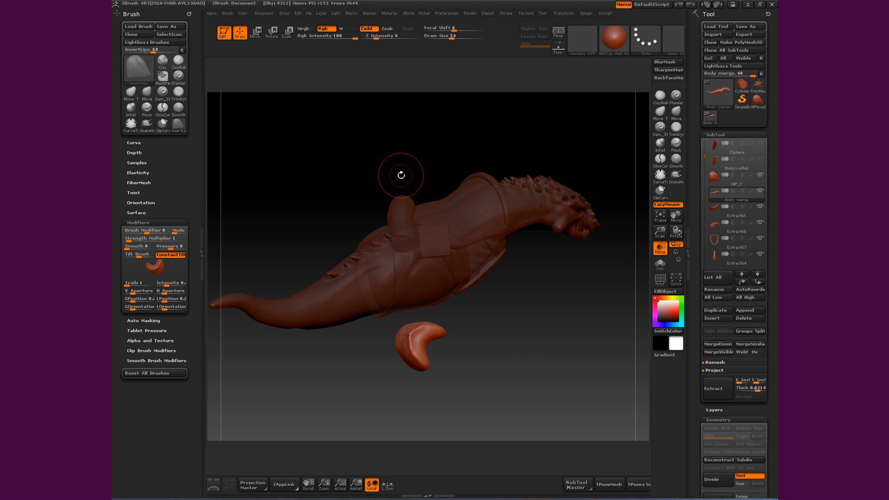
Place a transpose line on the inserted hip mesh and move the mesh toward the creature's front, below the belly
click(255, 31)
click(272, 31)
click(255, 32)
drag(542, 335, 521, 314)
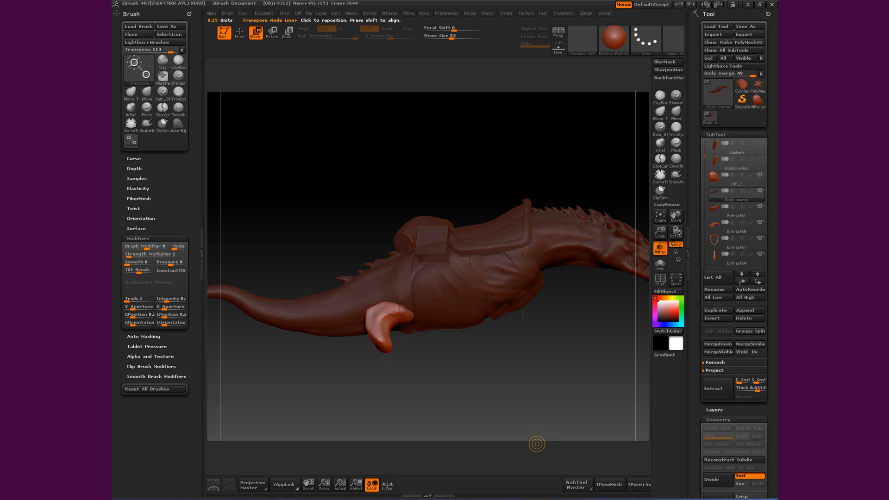
drag(431, 343, 482, 360)
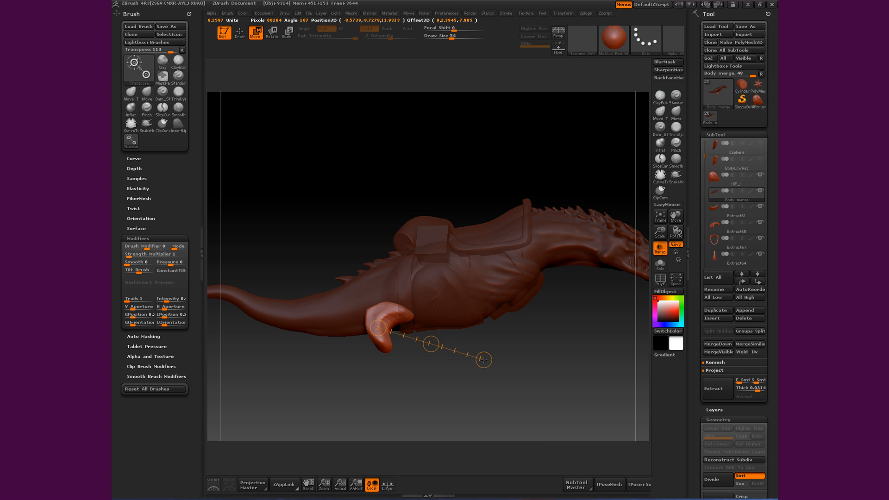
drag(431, 343, 491, 345)
Rotate the inserted hip mesh with transpose lines to bring its orientation closer to the existing hip armor
key(r)
drag(430, 343, 268, 272)
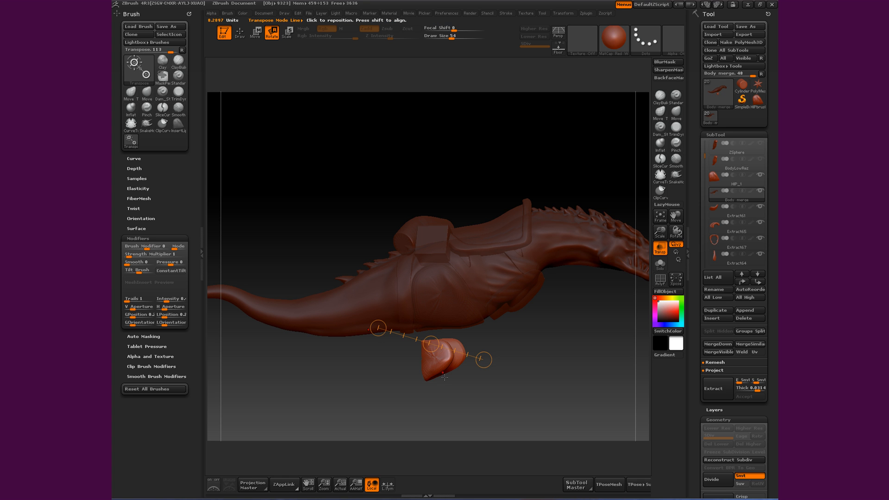
mouse_move(483, 360)
mouse_down()
mouse_move(482, 291)
mouse_move(463, 257)
mouse_up()
drag(441, 298, 548, 325)
drag(493, 312, 435, 316)
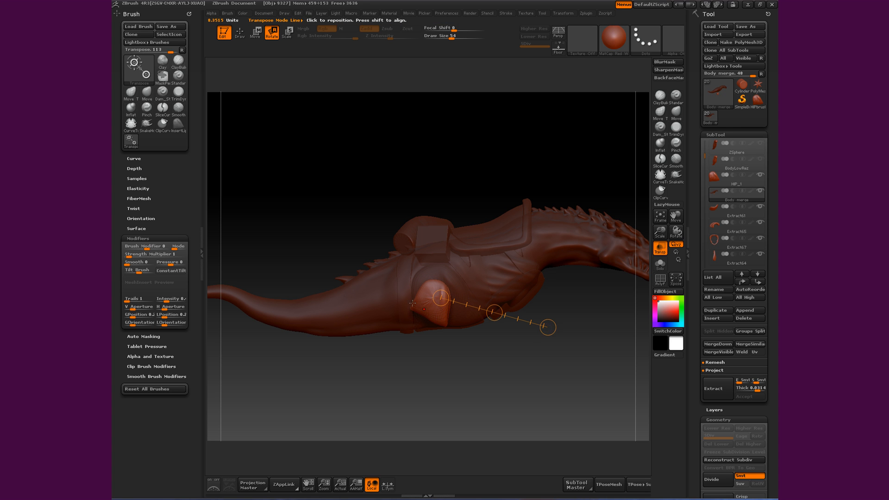
Reposition the hip mesh beneath the belly and rotate it around a vertical transpose line to match the armor's facing
drag(494, 311, 516, 338)
drag(459, 348, 458, 375)
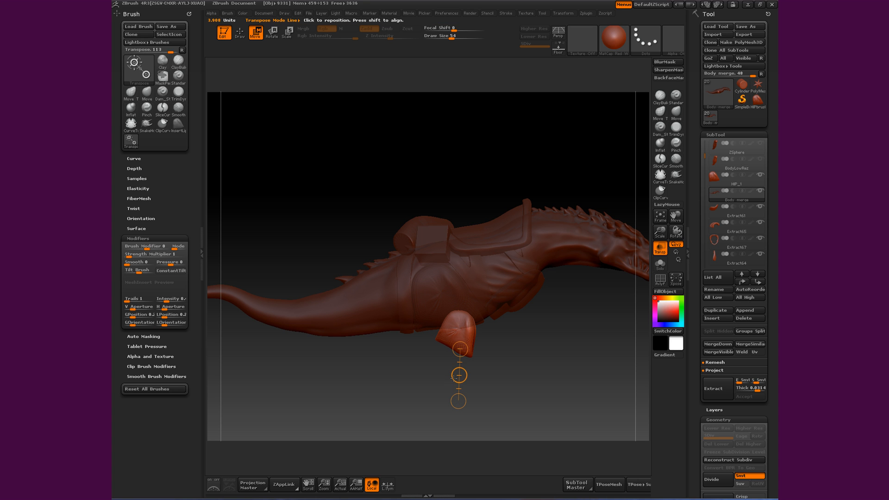
key(r)
click(460, 377)
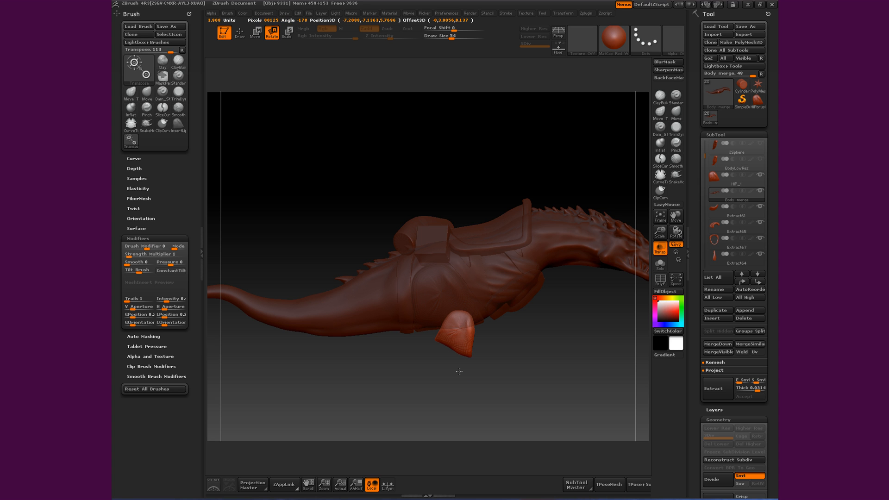
click(459, 371)
drag(465, 401, 488, 392)
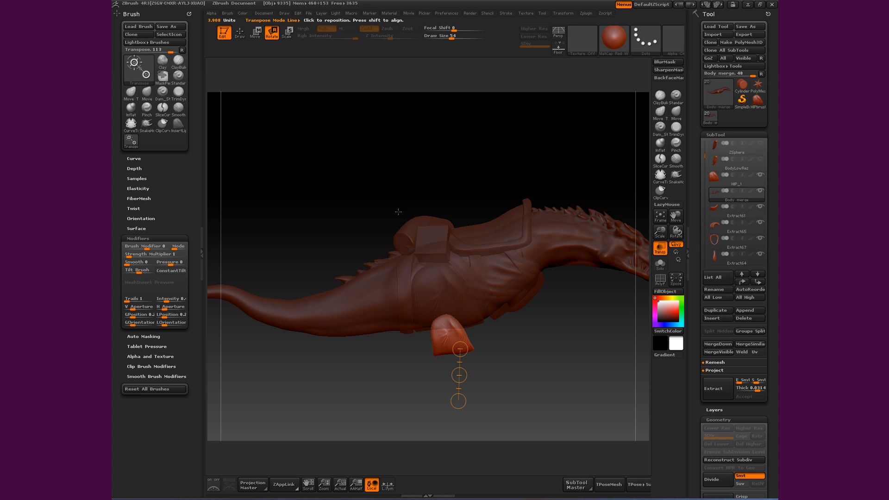
Scale up the inserted hip mesh and move it over the existing hip armor in the side view
click(287, 32)
mouse_move(439, 352)
mouse_down()
mouse_move(472, 344)
mouse_move(463, 355)
mouse_move(441, 325)
mouse_up()
key(w)
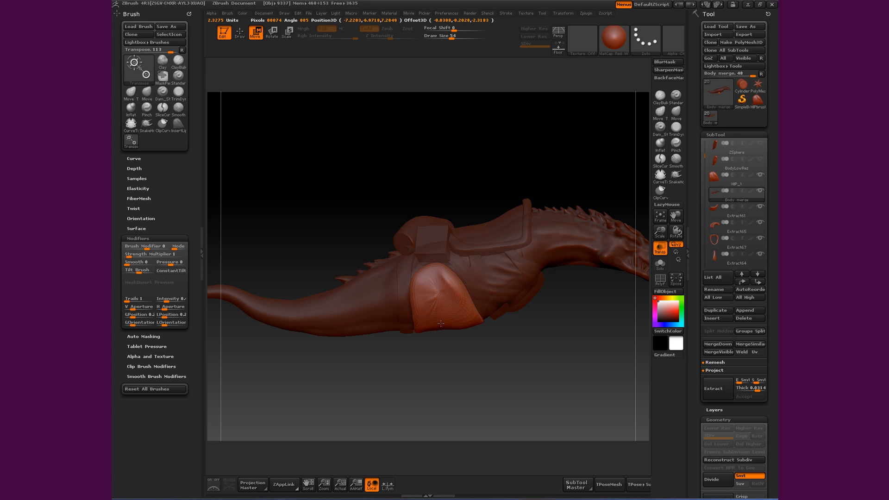
Slide the hip mesh sideways in the front view until it wraps around the creature's body
drag(462, 379, 526, 398)
drag(481, 323, 627, 323)
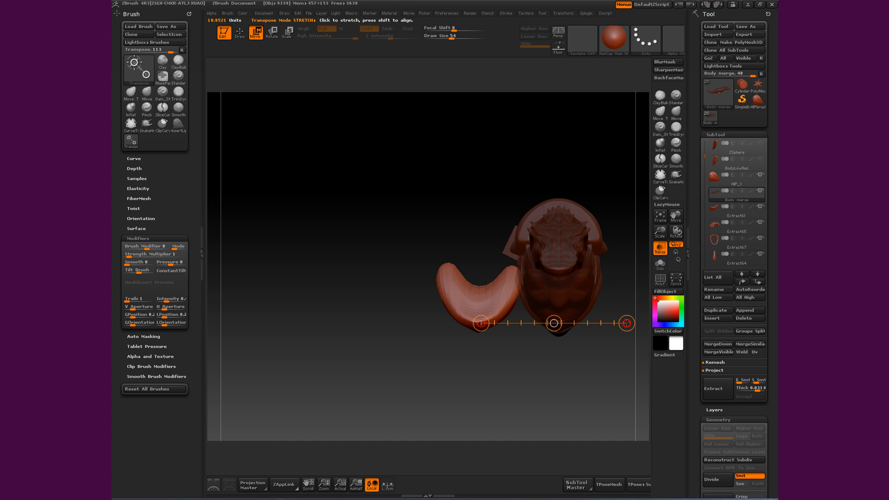
drag(554, 323, 633, 324)
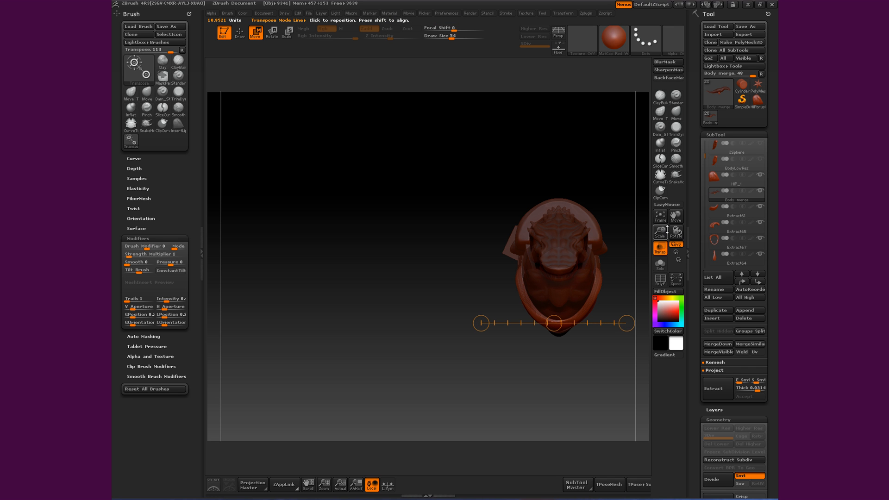
Adjust the hip mesh's scale and nudge it along the body to fit the armor outline in the side view
drag(660, 234, 598, 248)
mouse_move(566, 376)
mouse_down()
mouse_move(591, 314)
mouse_move(627, 312)
mouse_move(560, 371)
mouse_up()
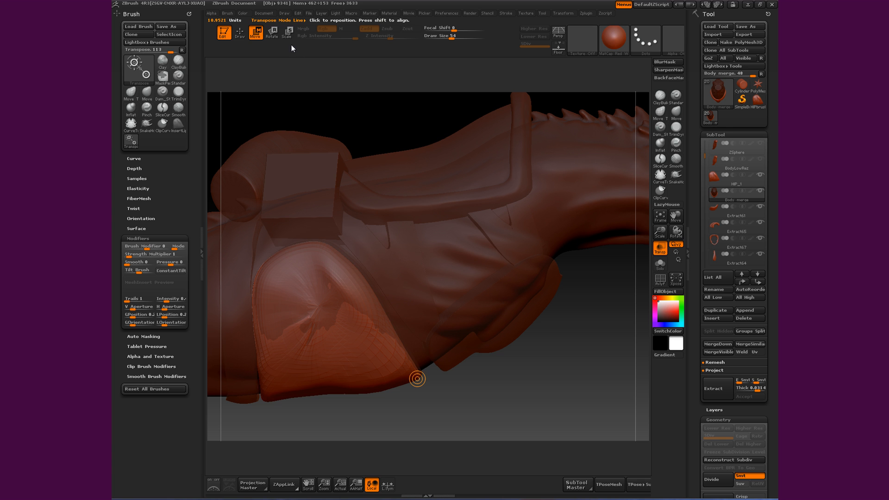
key(e)
drag(274, 399, 412, 376)
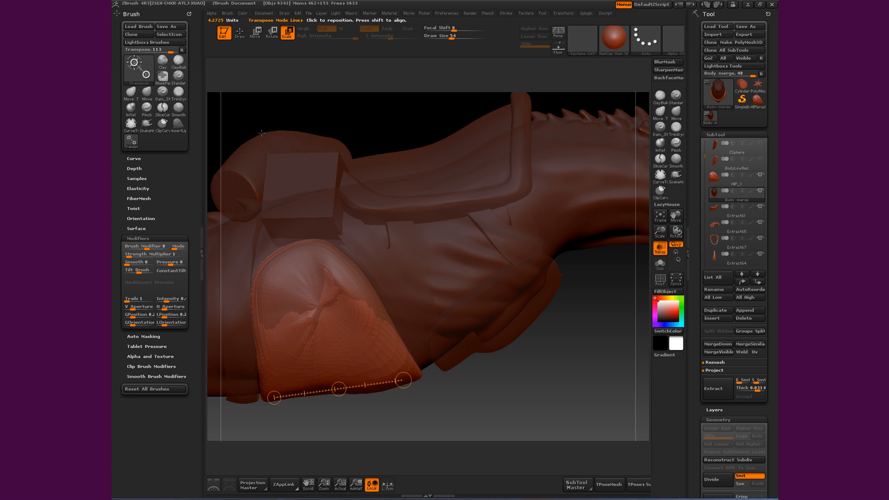
click(258, 37)
drag(339, 387, 342, 388)
Adjust the hip mesh's sideways placement in the front view so it sits centered around the body
drag(273, 397, 403, 380)
mouse_move(425, 420)
mouse_down()
mouse_move(397, 318)
mouse_move(330, 351)
mouse_move(413, 412)
mouse_move(527, 419)
mouse_move(518, 416)
mouse_up()
drag(386, 378, 519, 379)
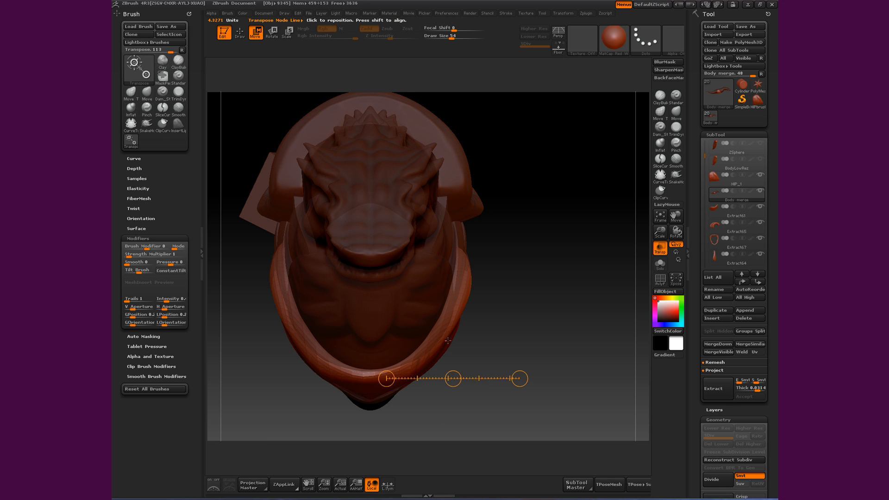
drag(452, 379, 496, 353)
Fine-tune the hip mesh's scale and vertical position, and check its fit on both sides of the body
click(287, 33)
drag(418, 361, 533, 367)
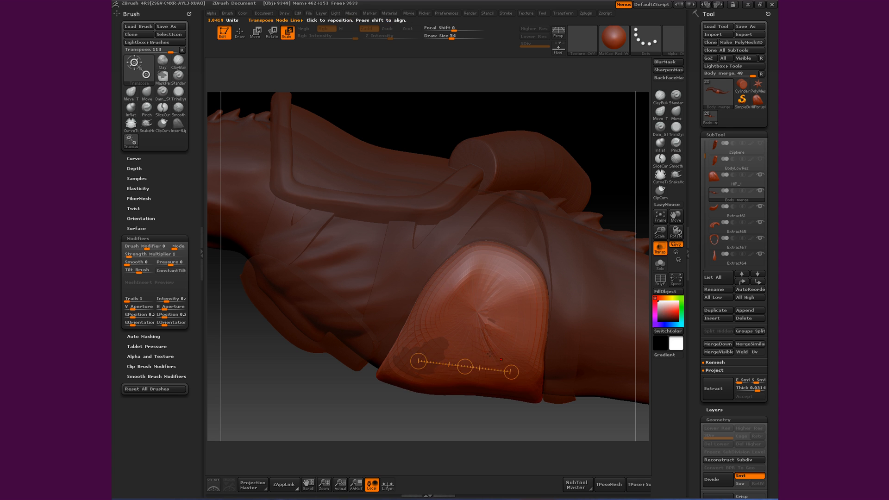
key(w)
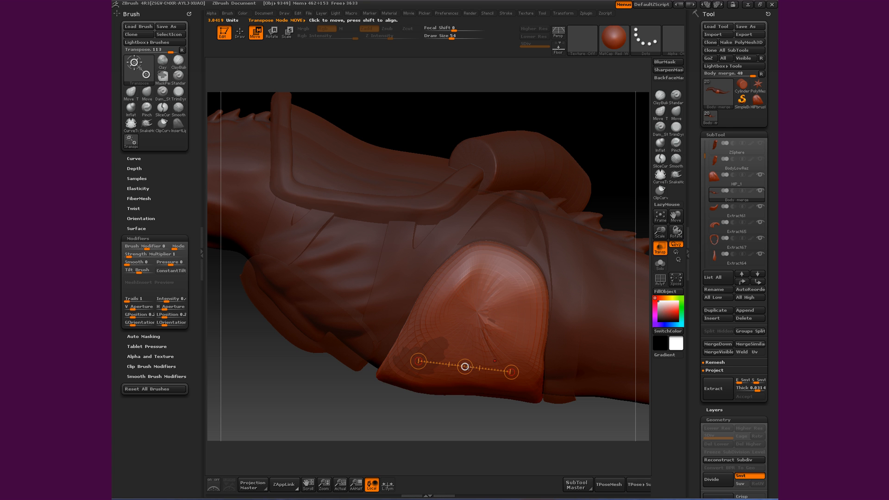
shift+drag(441, 382, 445, 405)
drag(361, 415, 558, 421)
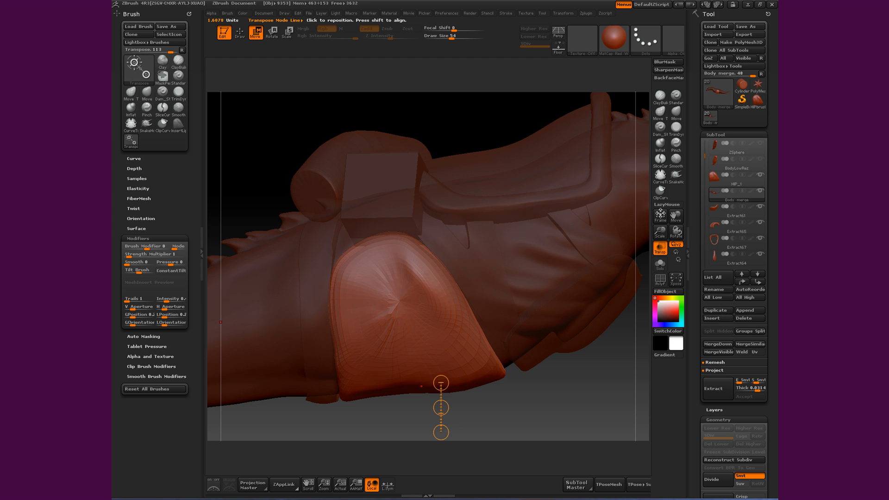
Clone the Body merge subtool with its inserted hip mesh and open the clone as the active tool
mouse_move(732, 158)
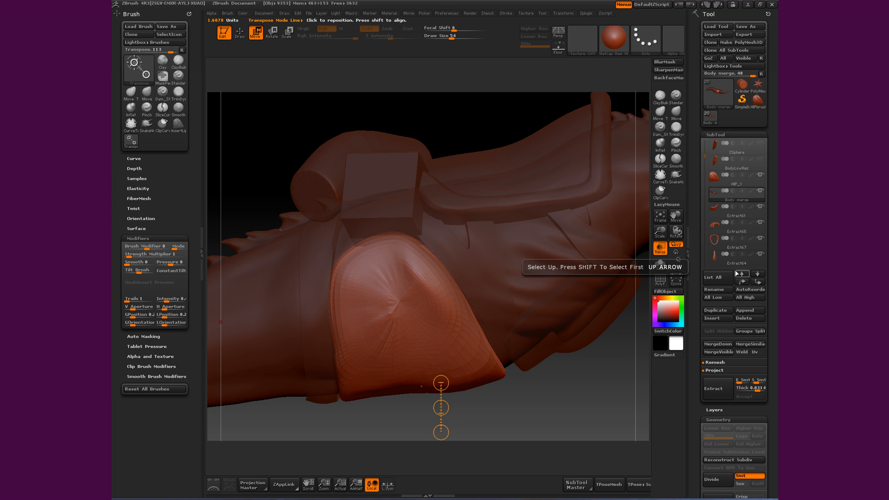
click(705, 43)
click(710, 118)
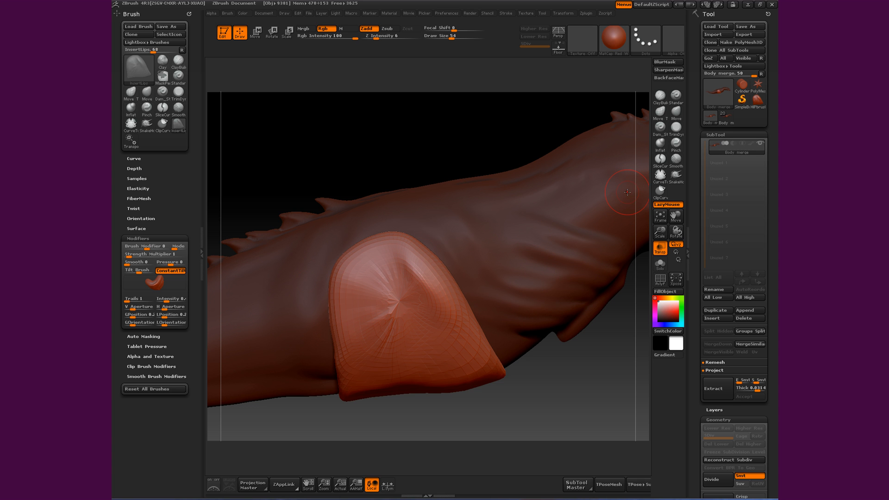
Split the cloned body into subtools by polygroup and make the separated hip mesh subtool active
click(759, 331)
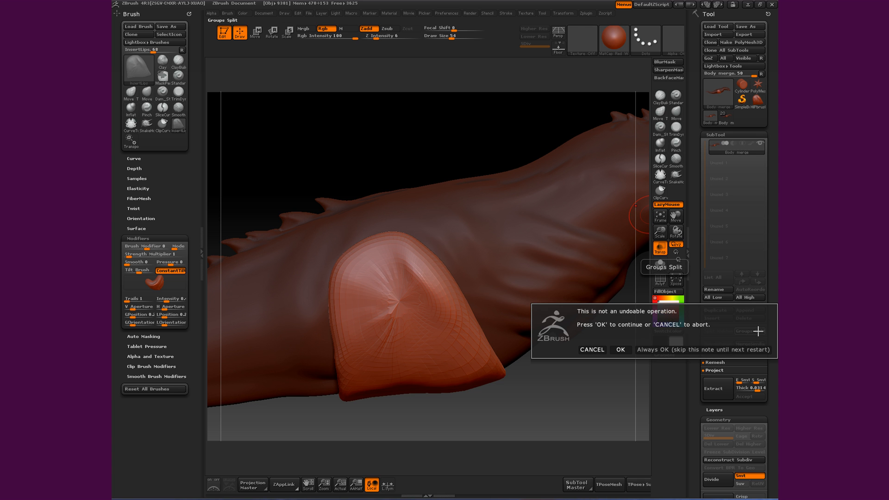
click(620, 350)
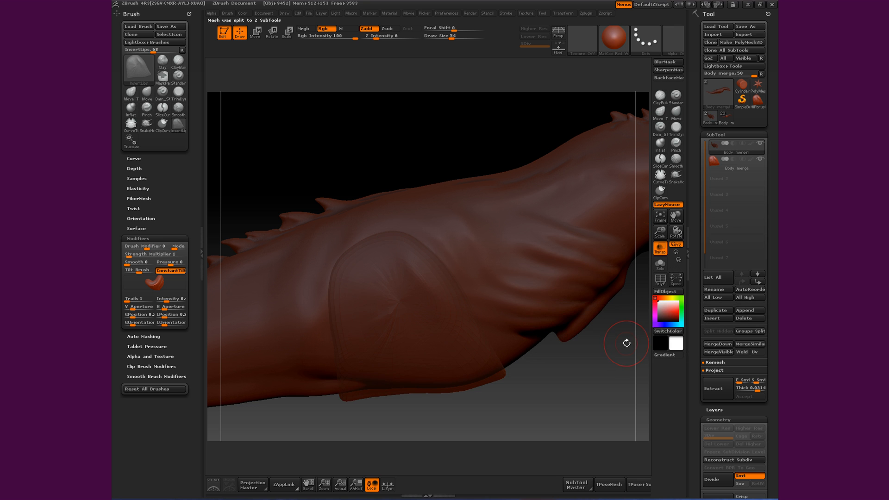
mouse_move(717, 168)
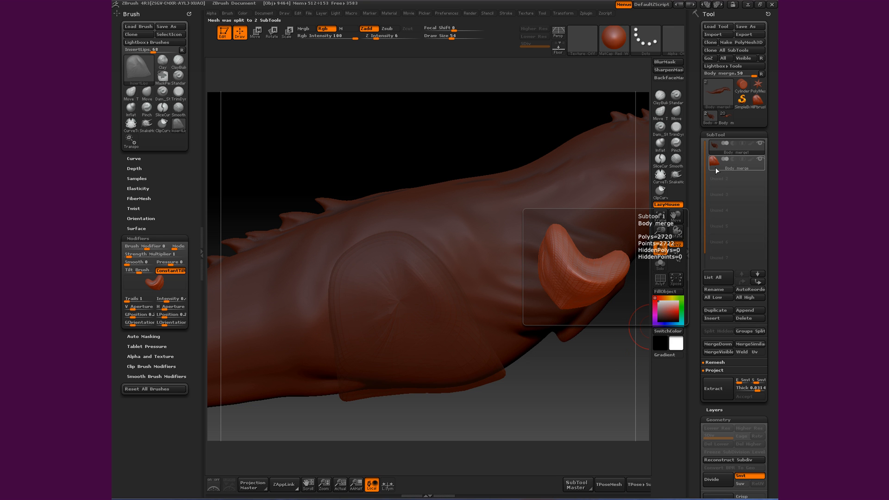
click(715, 167)
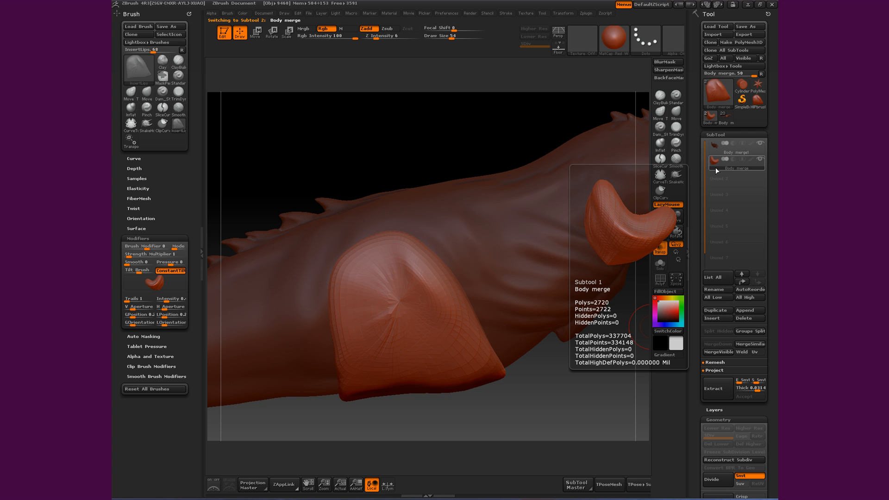
Return to the full creature model, clear the body's mask and remesh it to subtract the hip mesh shape
click(725, 124)
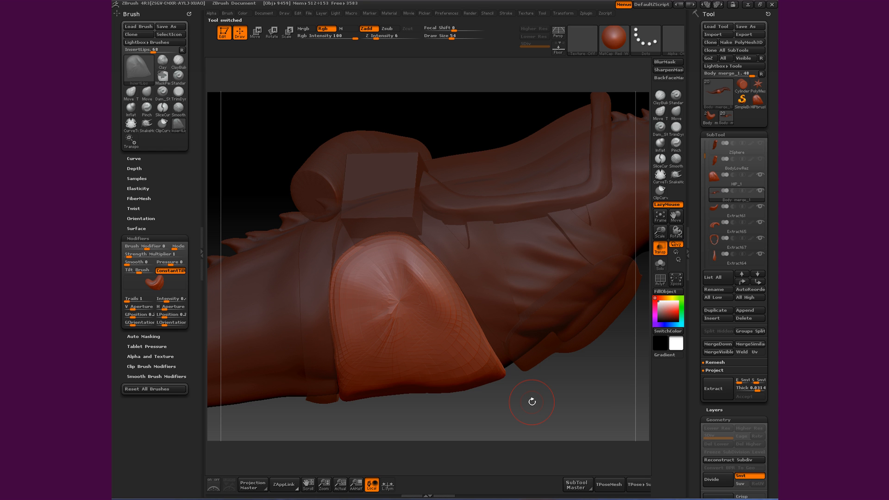
mouse_move(547, 411)
ctrl+mouse_down()
mouse_move(571, 428)
mouse_move(618, 432)
ctrl+mouse_up()
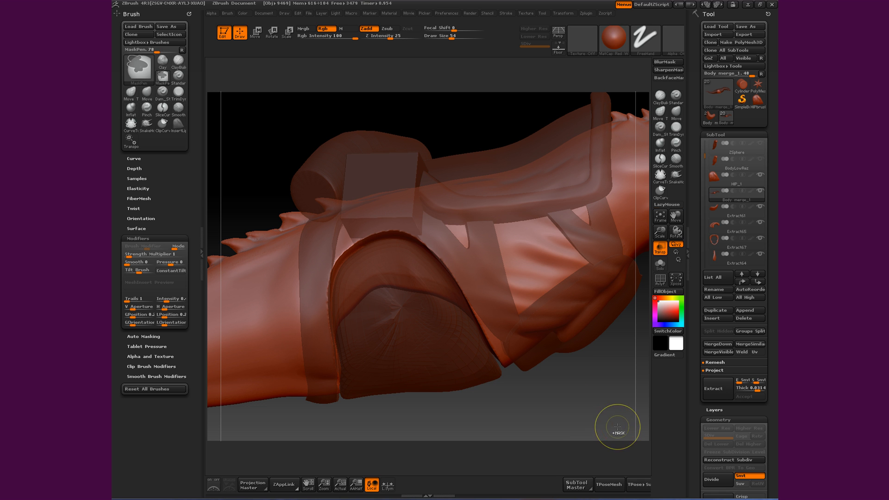
drag(612, 359, 563, 332)
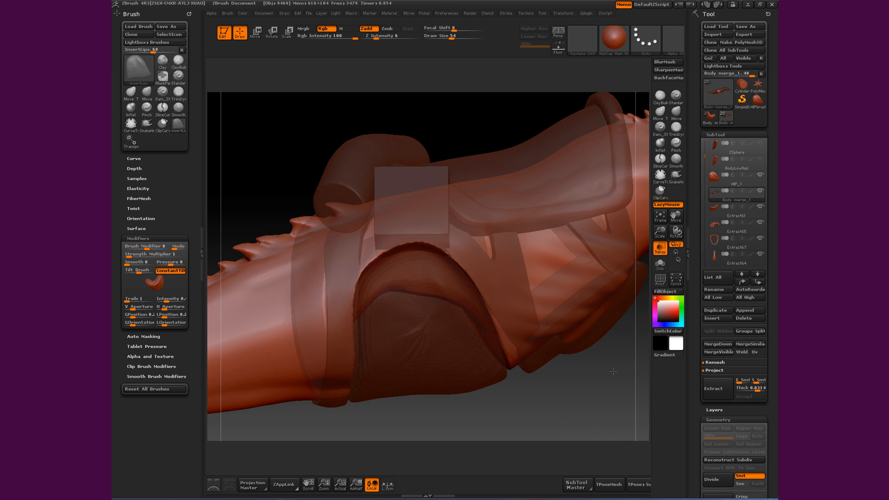
Turn off transparency and isolate the body subtool to inspect the cutout at the hip
click(660, 250)
drag(601, 368, 584, 377)
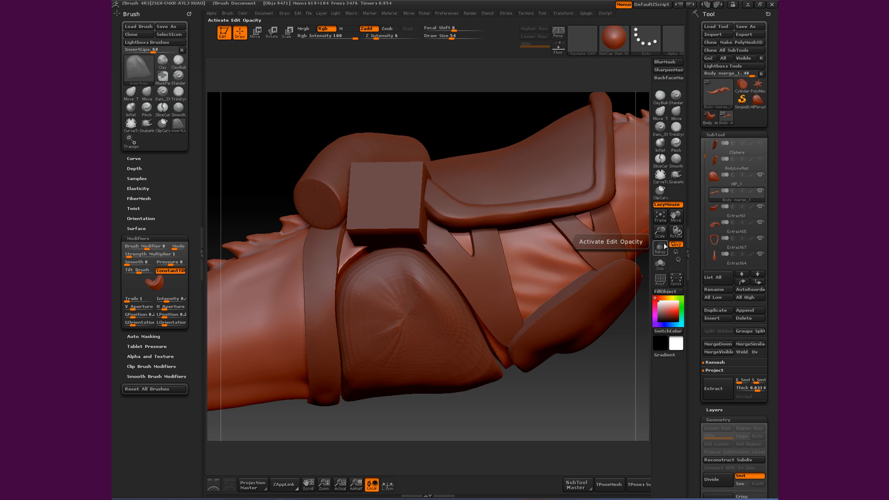
click(661, 264)
drag(584, 366, 591, 347)
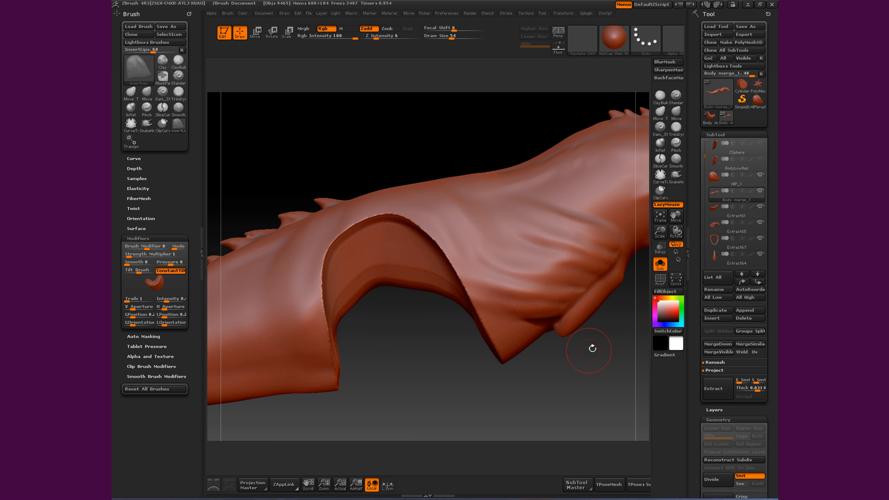
Leave solo mode, hide all other subtools and make the cut Body merge_1 subtool active on its own
click(661, 264)
click(759, 178)
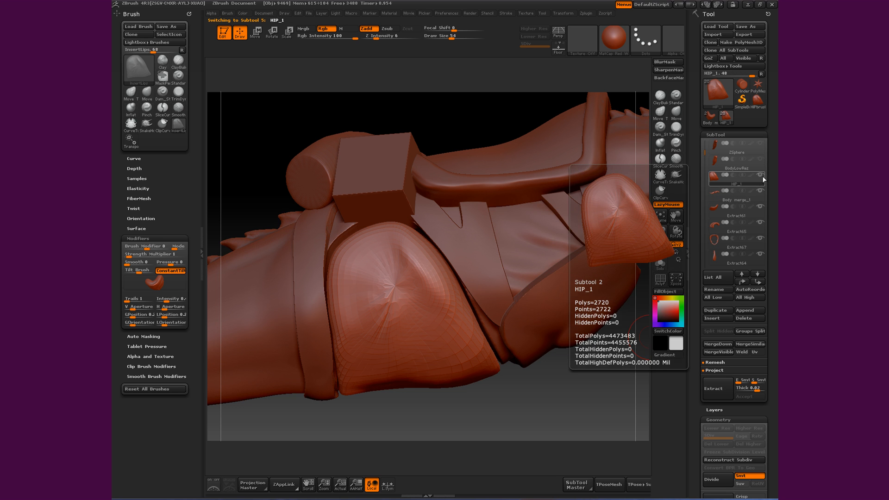
click(759, 176)
mouse_move(717, 212)
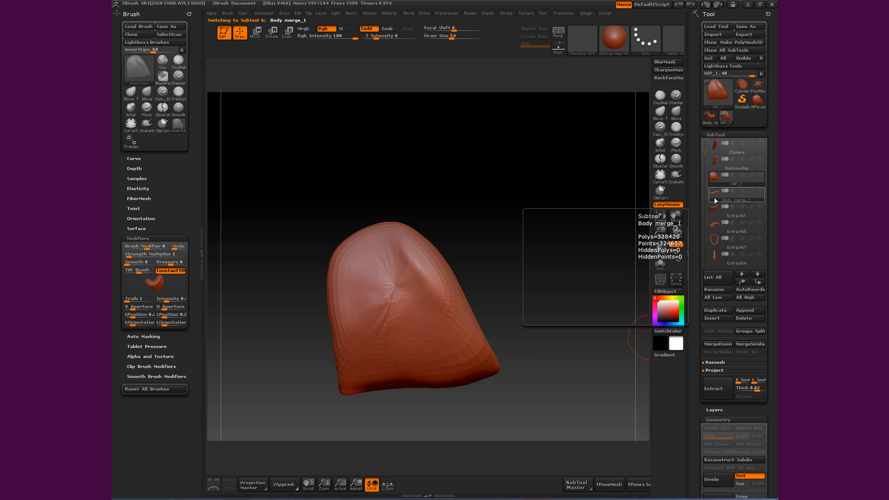
click(713, 196)
drag(600, 361, 600, 352)
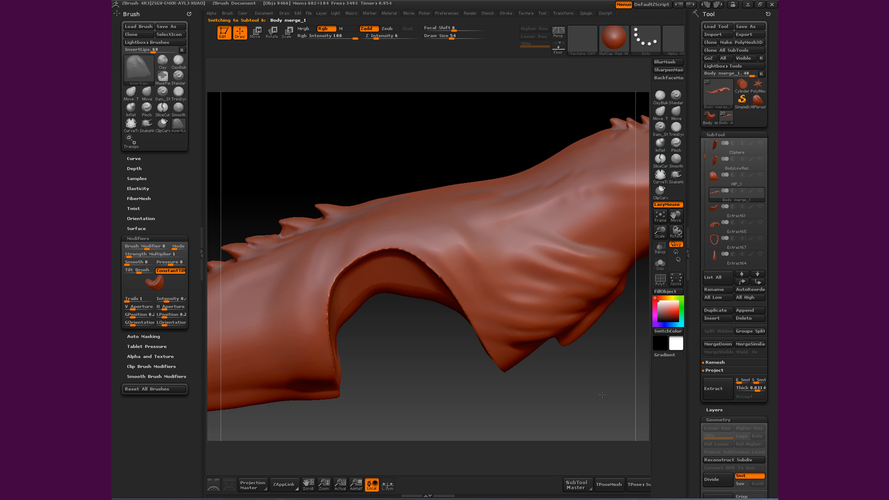
Append the separated Body merge hip mesh as a subtool and check how it sits in the body's cutout
click(750, 312)
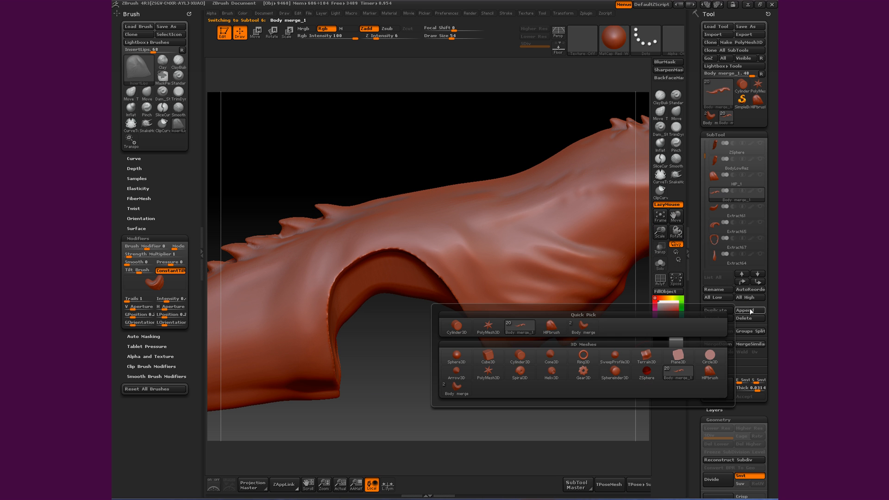
click(584, 326)
mouse_move(595, 381)
mouse_down()
mouse_move(567, 222)
mouse_move(581, 377)
mouse_up()
drag(491, 415, 584, 407)
drag(417, 424, 630, 319)
click(660, 262)
click(660, 262)
drag(597, 344, 603, 378)
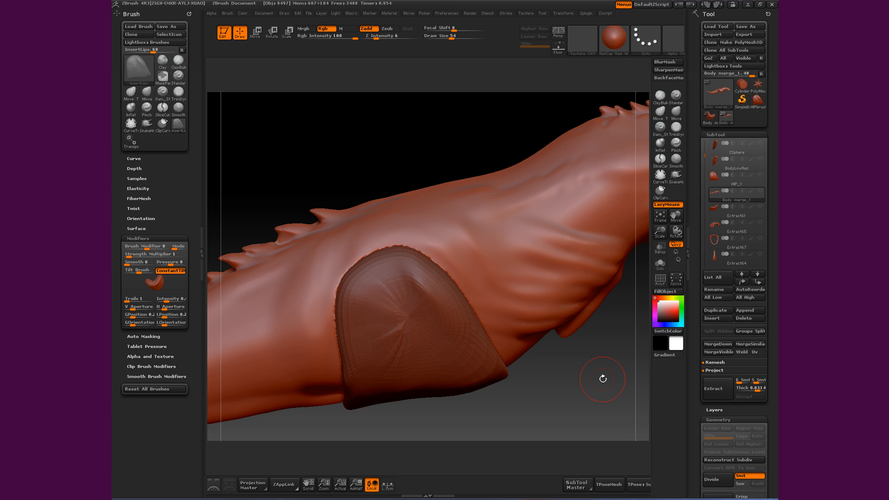
Make the appended hip mesh active, show the Body merge_1 subtool with it and examine their fit from several angles
alt+click(396, 367)
drag(567, 403, 563, 397)
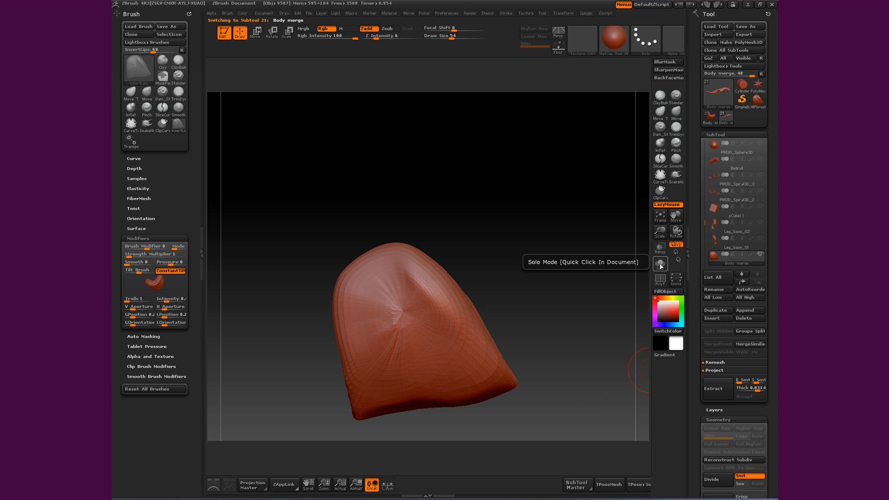
mouse_move(743, 262)
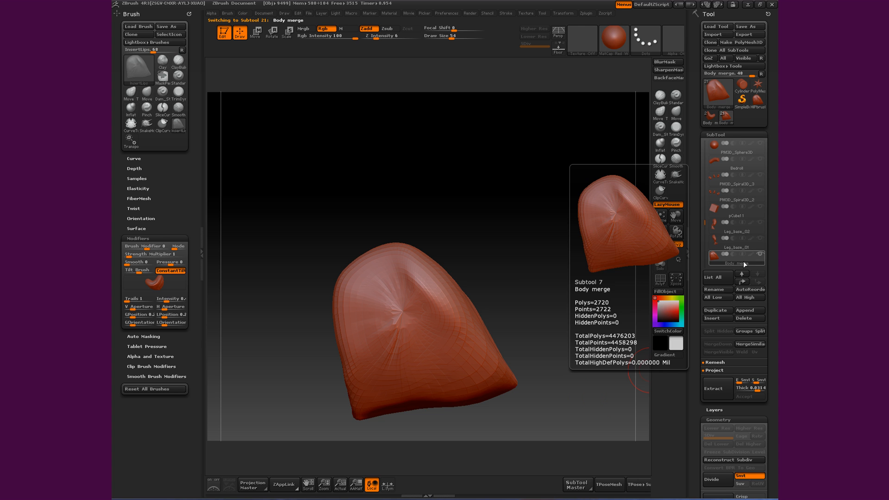
drag(703, 224, 715, 166)
mouse_move(717, 168)
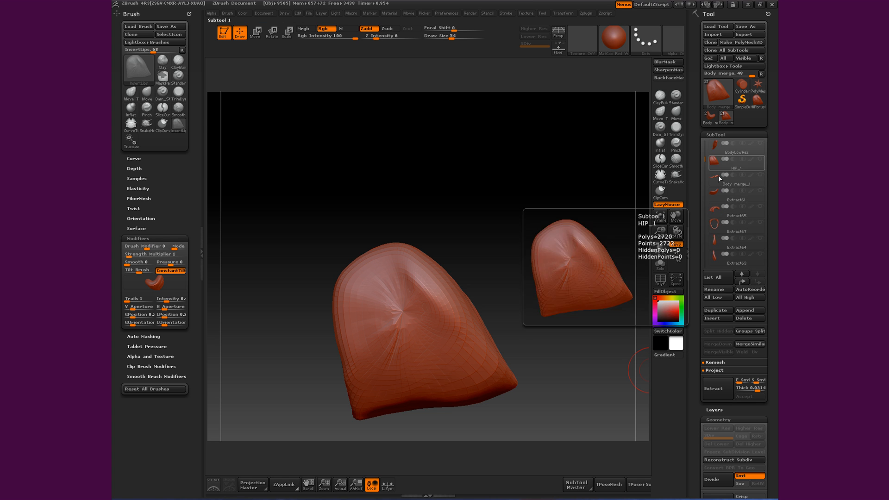
click(760, 174)
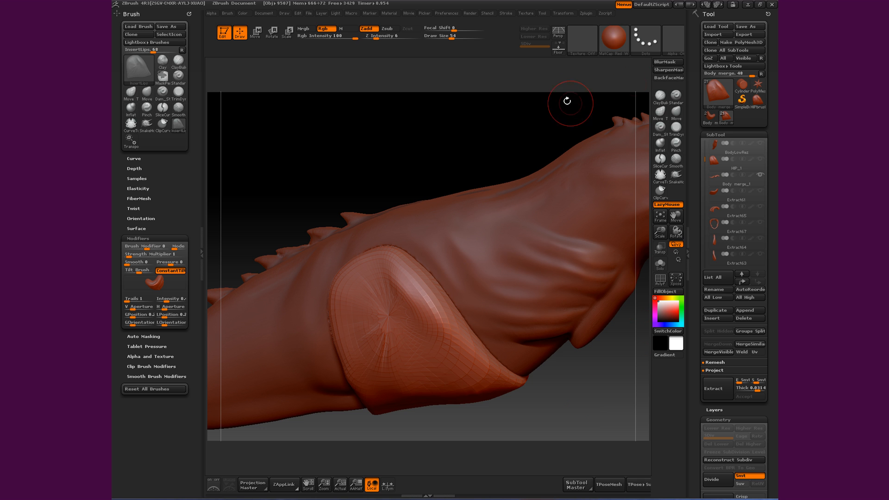
drag(416, 150, 438, 152)
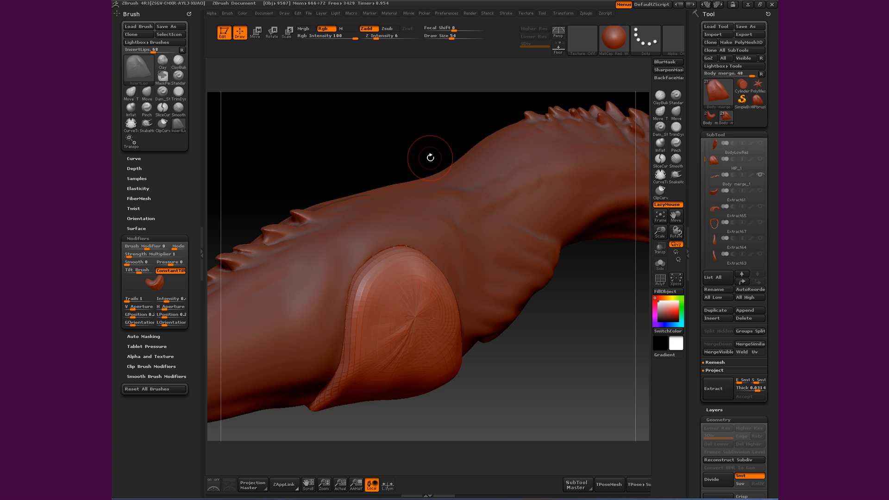
mouse_move(369, 138)
mouse_down()
mouse_move(359, 153)
mouse_move(345, 141)
mouse_up()
mouse_move(319, 172)
mouse_down()
mouse_move(391, 153)
mouse_move(391, 169)
mouse_move(343, 199)
mouse_move(343, 179)
mouse_move(391, 172)
mouse_move(406, 158)
mouse_move(373, 139)
mouse_move(494, 213)
mouse_move(466, 204)
mouse_up()
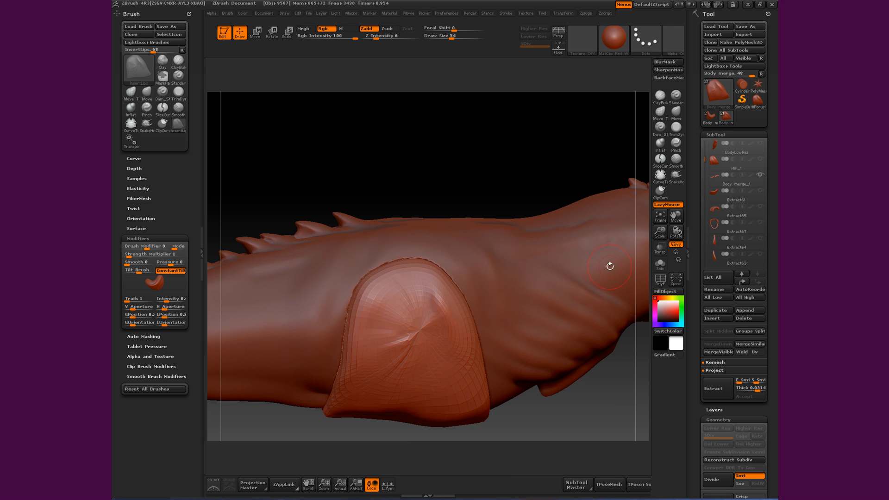
Make the Body merge_1 subtool active and isolate it to inspect the hip cavity
alt+click(533, 294)
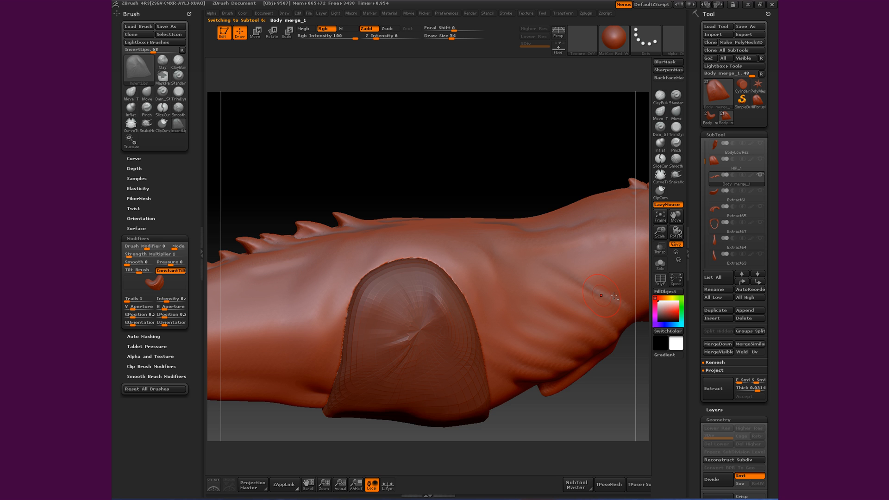
click(660, 263)
drag(508, 169, 474, 153)
drag(540, 163, 453, 158)
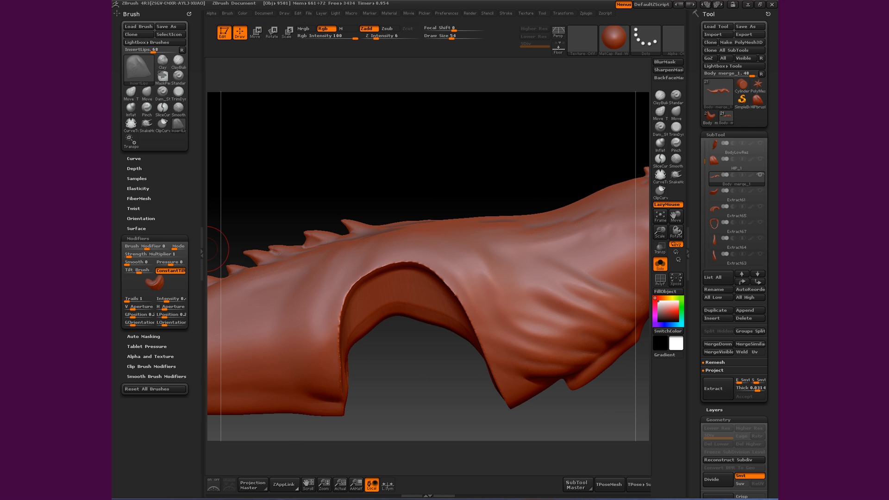